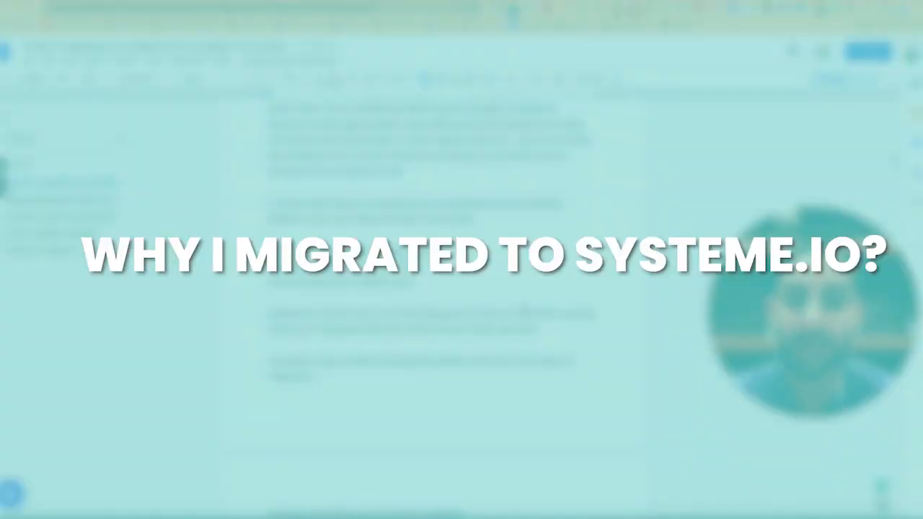
# - Read the migration guide from when not to migrate through the recommended migration steps and checklist columns
pyautogui.scroll(-4, 524, 306)
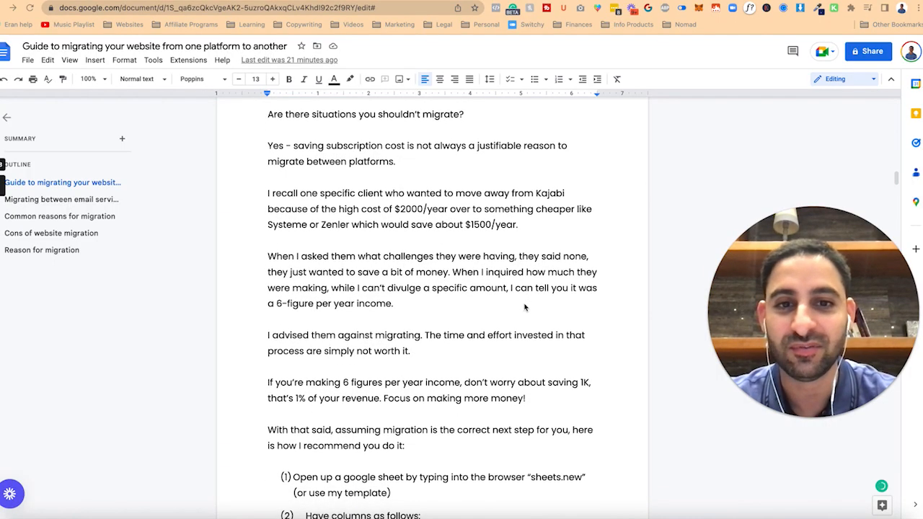
pyautogui.scroll(-1, 525, 306)
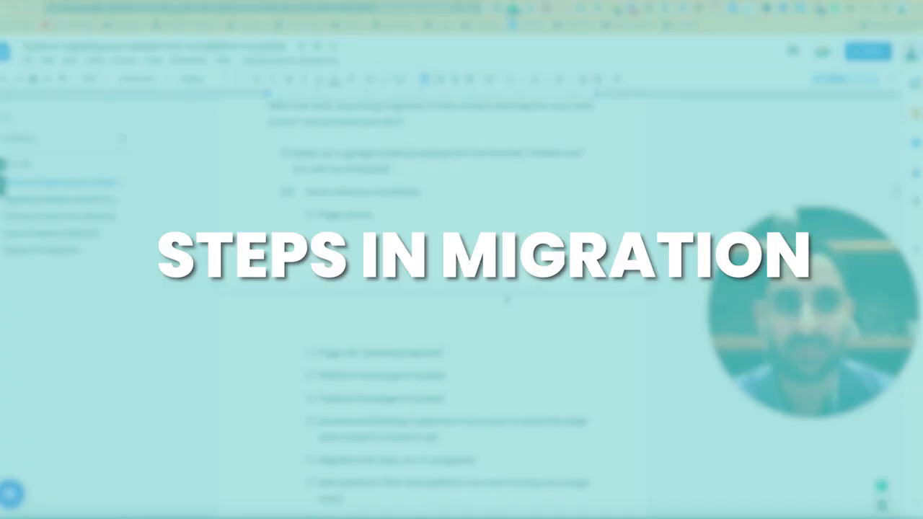
pyautogui.scroll(-1, 463, 226)
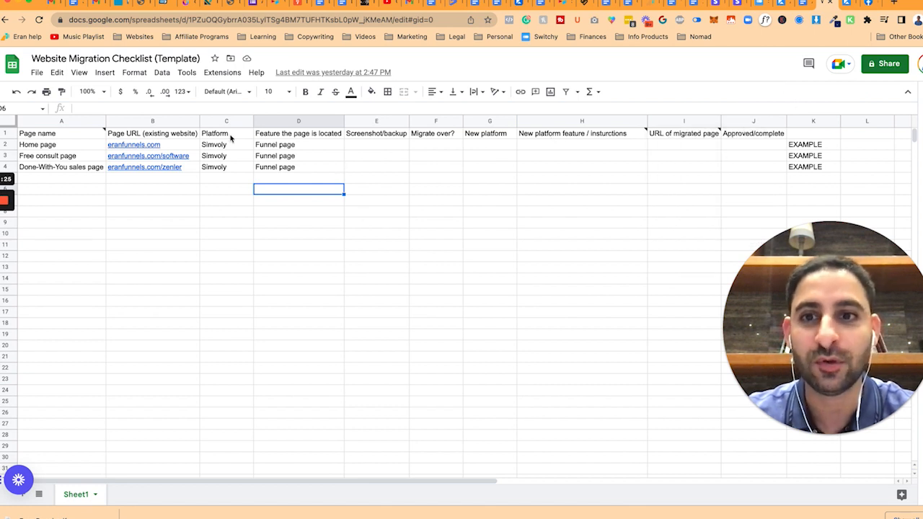
# - Examine the page name, page URL and platform columns of the Website Migration Checklist spreadsheet
pyautogui.click(67, 138)
pyautogui.click(61, 211)
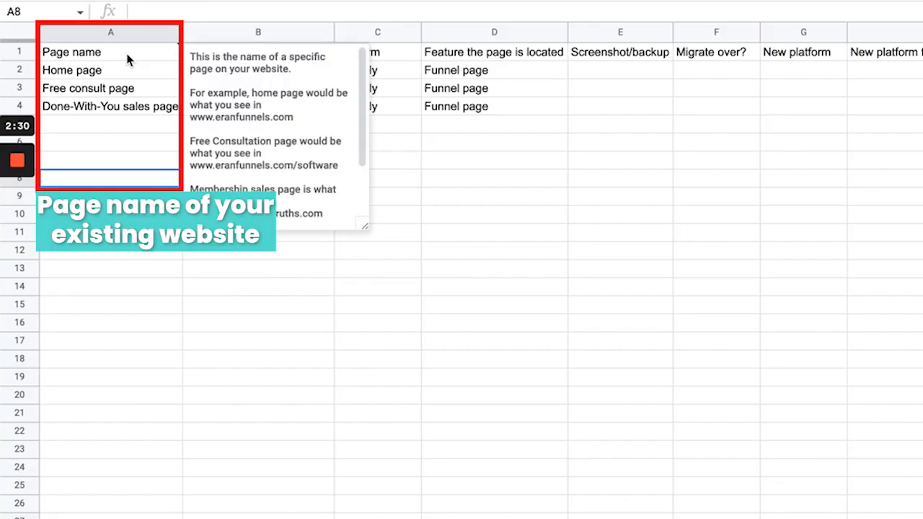
pyautogui.click(113, 161)
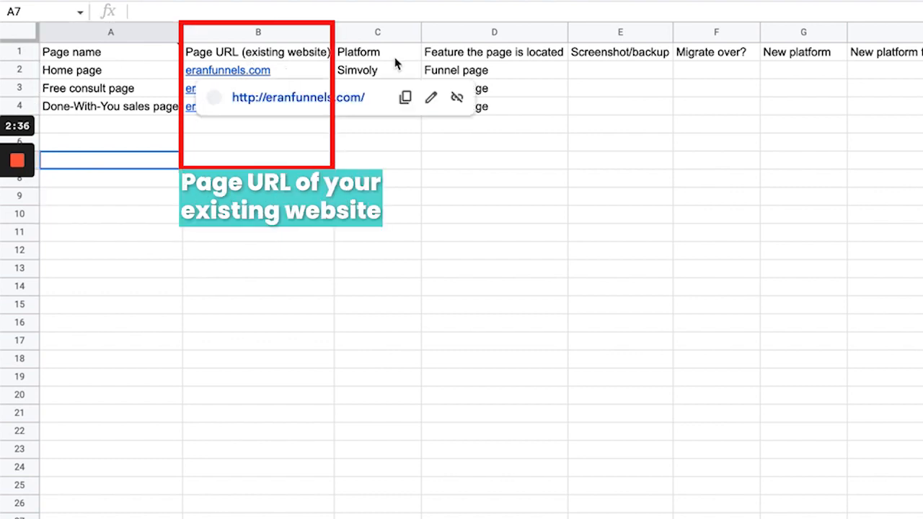
pyautogui.click(360, 70)
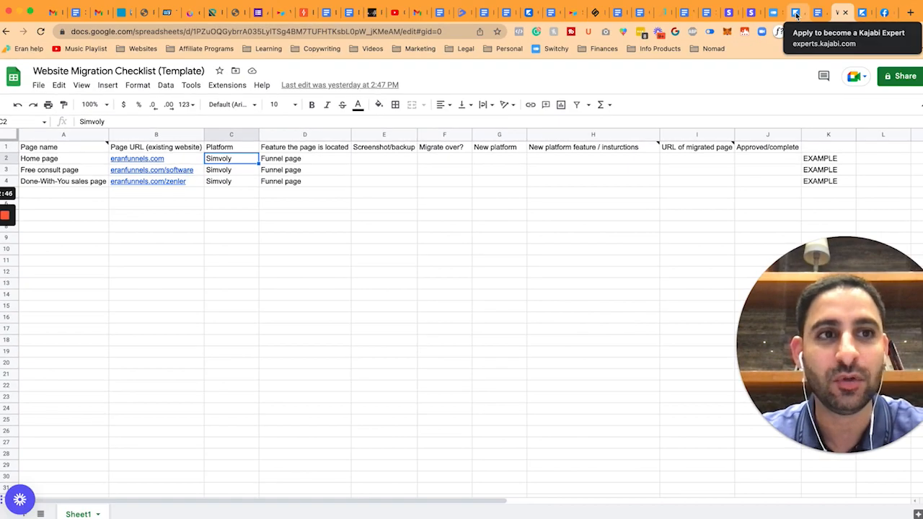
# - Switch to the Kajabi admin and look through the website's list of landing pages
pyautogui.click(863, 15)
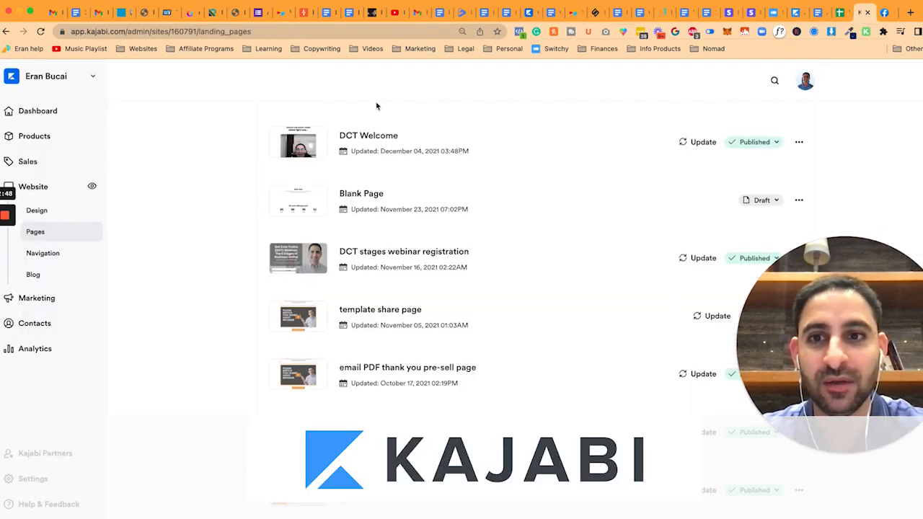
pyautogui.scroll(4, 494, 256)
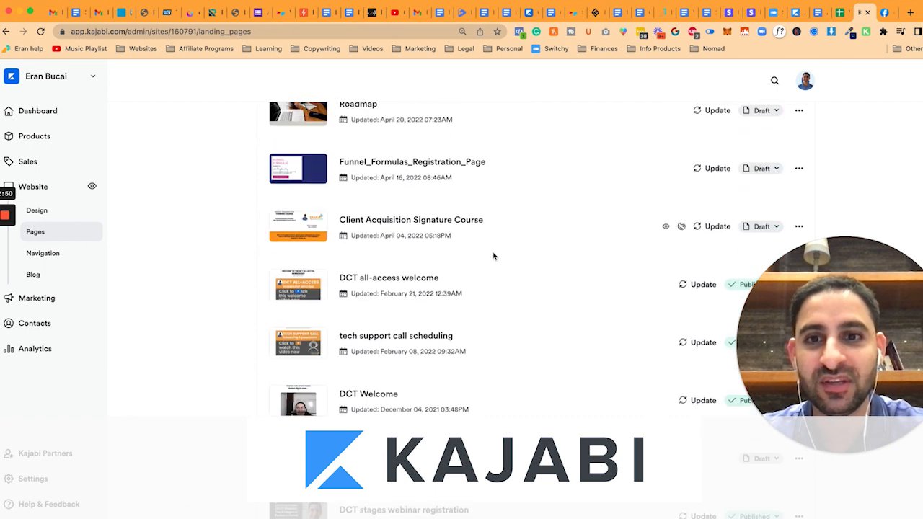
pyautogui.scroll(-5, 493, 256)
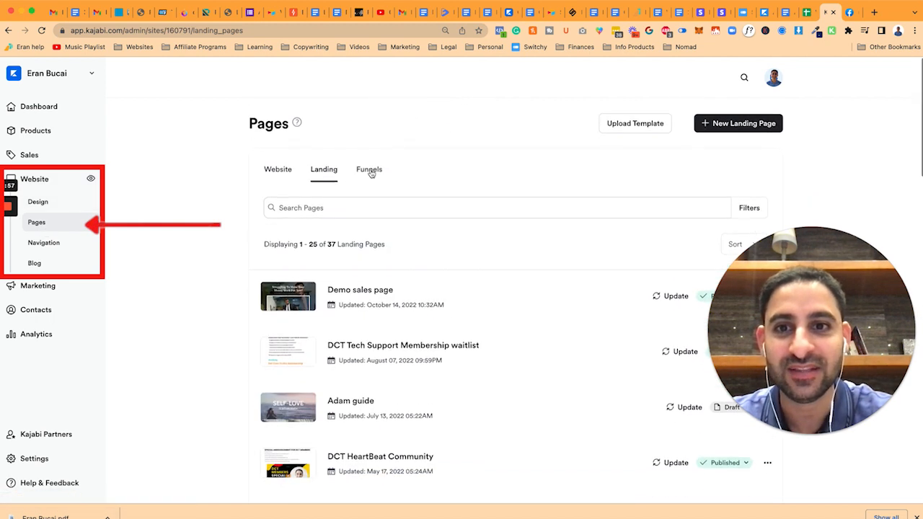
# - Return to the Website Migration Checklist and examine the page feature and Screenshot/backup columns for the Home page row
pyautogui.click(765, 13)
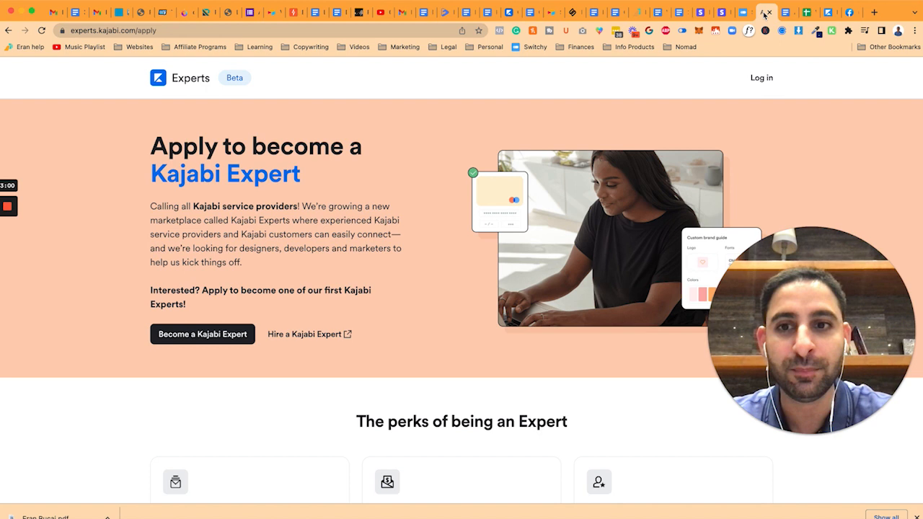
pyautogui.click(829, 13)
pyautogui.click(808, 13)
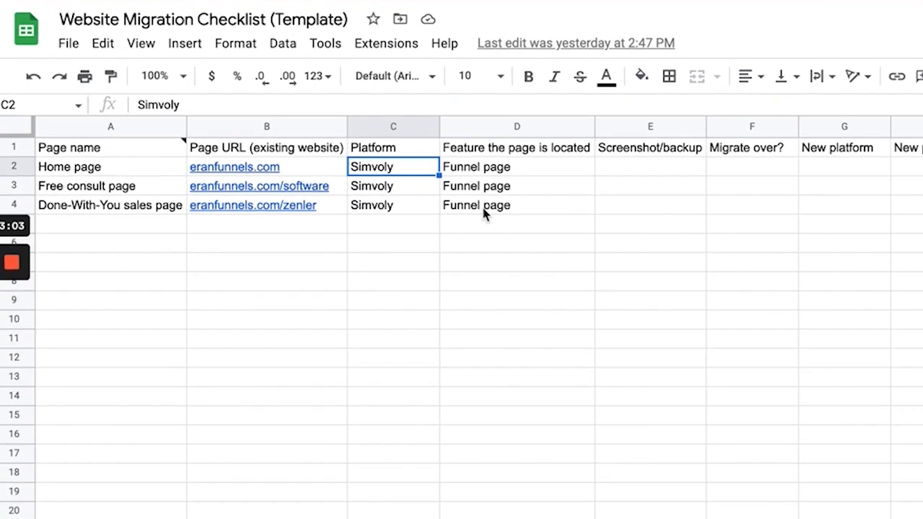
pyautogui.click(525, 167)
pyautogui.click(644, 168)
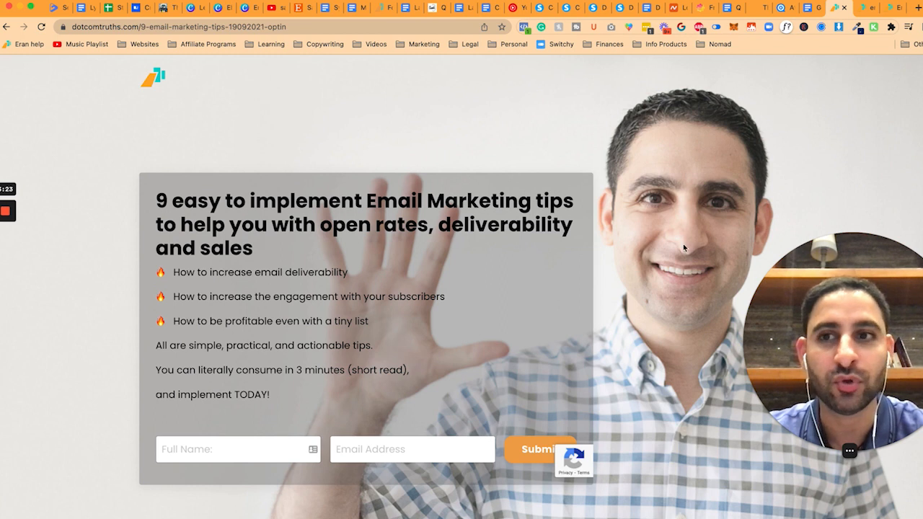
# - Capture the whole email marketing tips opt-in page with GoFullPage and download the capture as a PDF
pyautogui.scroll(-1, 662, 226)
pyautogui.scroll(2, 662, 226)
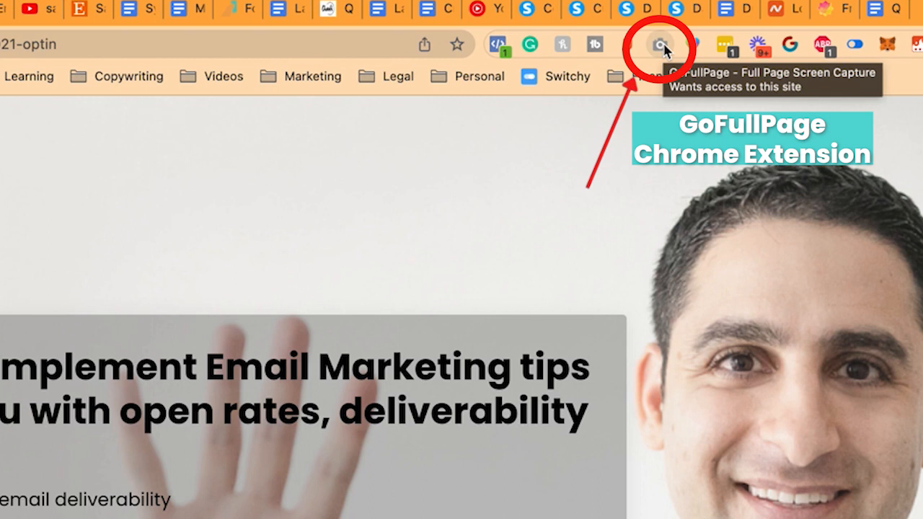
pyautogui.click(661, 46)
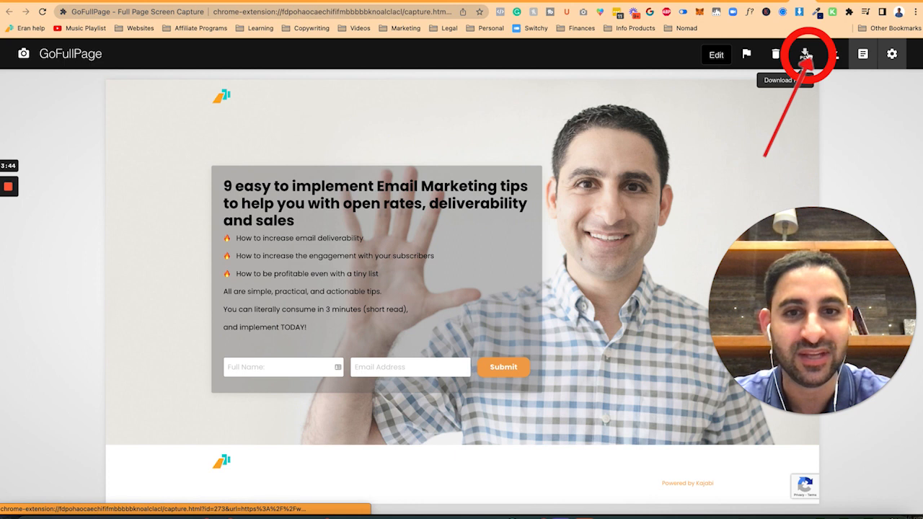
pyautogui.click(806, 54)
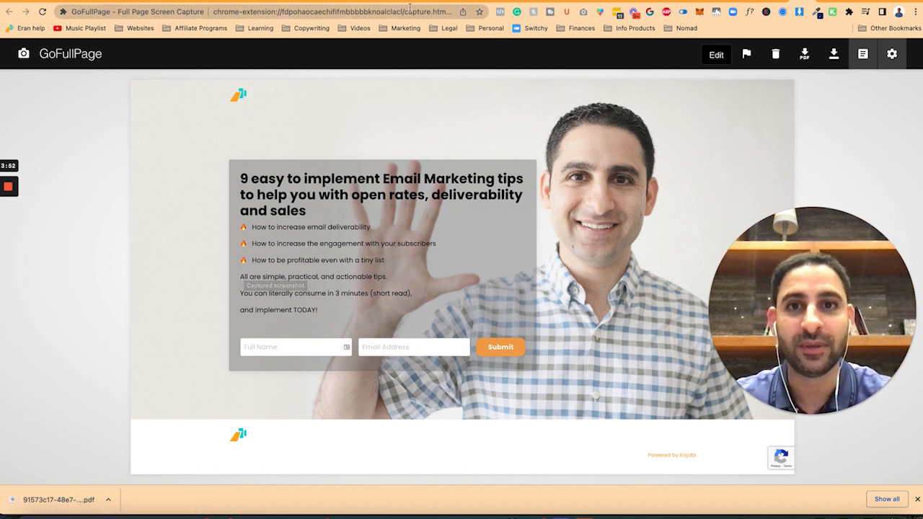
# - Create a new blank Google Docs document through docs.new
pyautogui.click(410, 11)
pyautogui.write('docs.new')
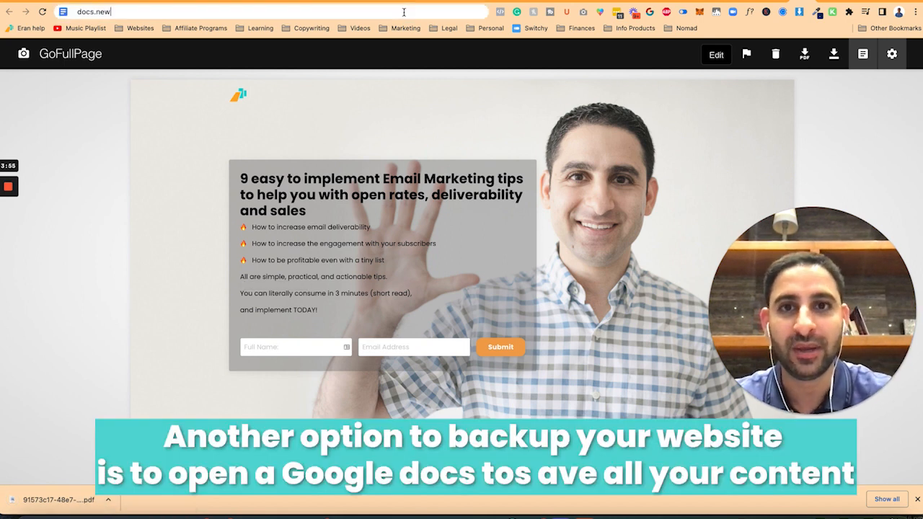
pyautogui.press('Return')
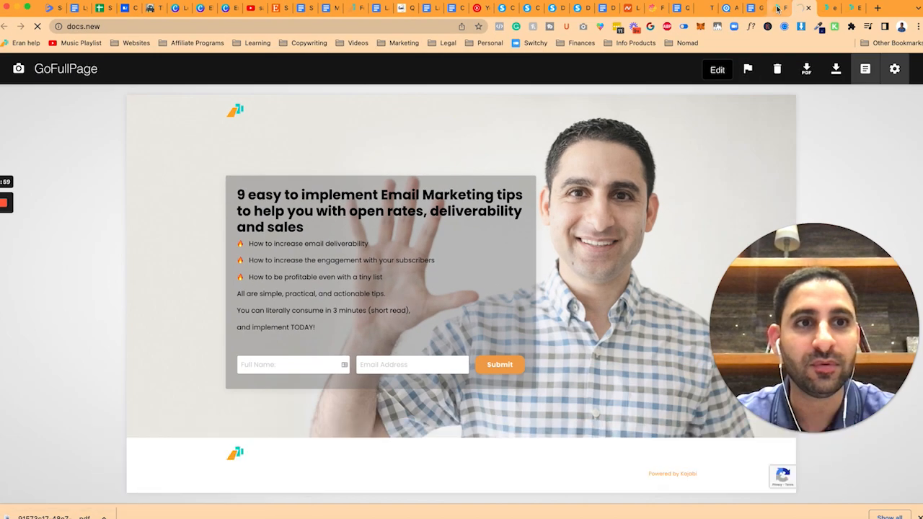
# - Copy the opt-in page's headline and body text into the new document beneath the line "DCT waitlist"
pyautogui.click(777, 8)
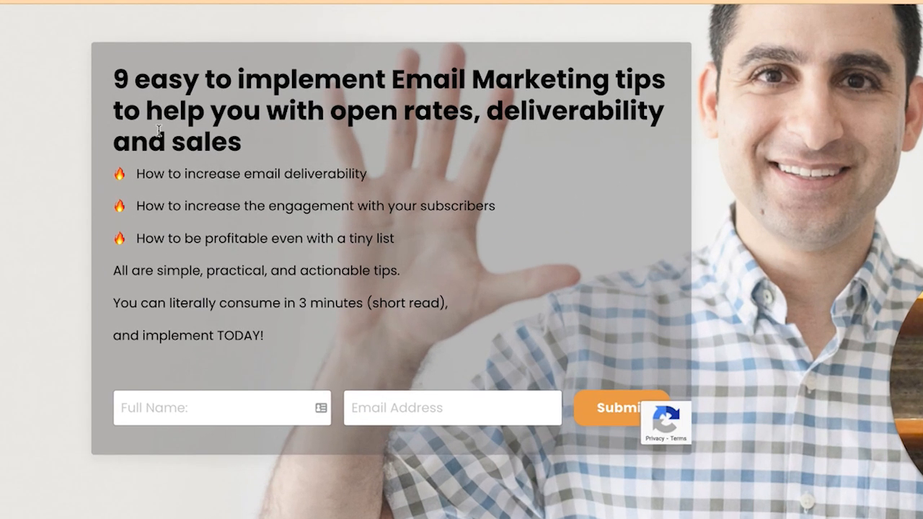
pyautogui.moveTo(150, 106); pyautogui.dragTo(297, 289)
pyautogui.hotkey('ctrl', 'c')
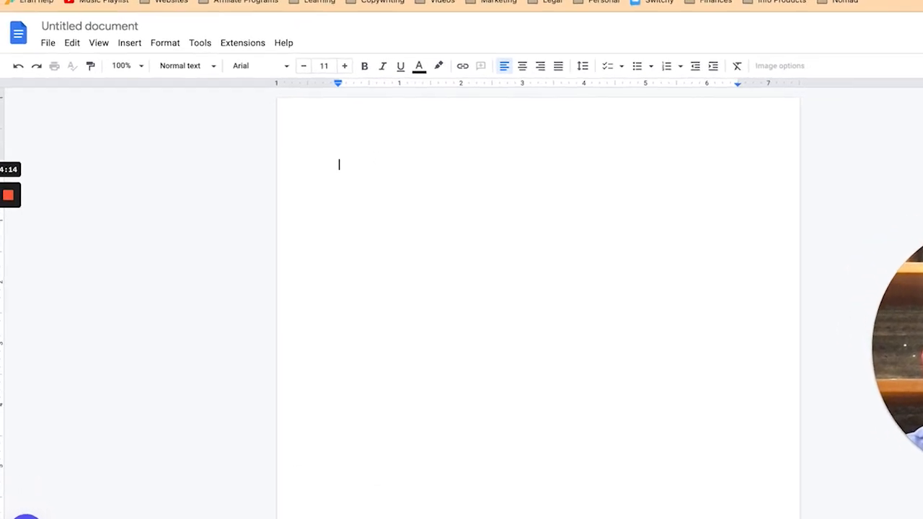
pyautogui.write('DCT wait')
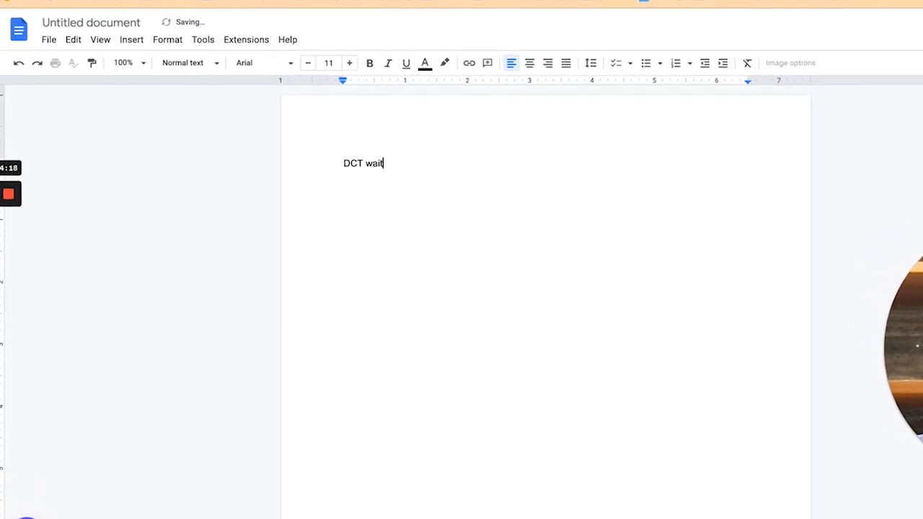
pyautogui.write('list')
pyautogui.press('Return')
pyautogui.hotkey('ctrl', 'v')
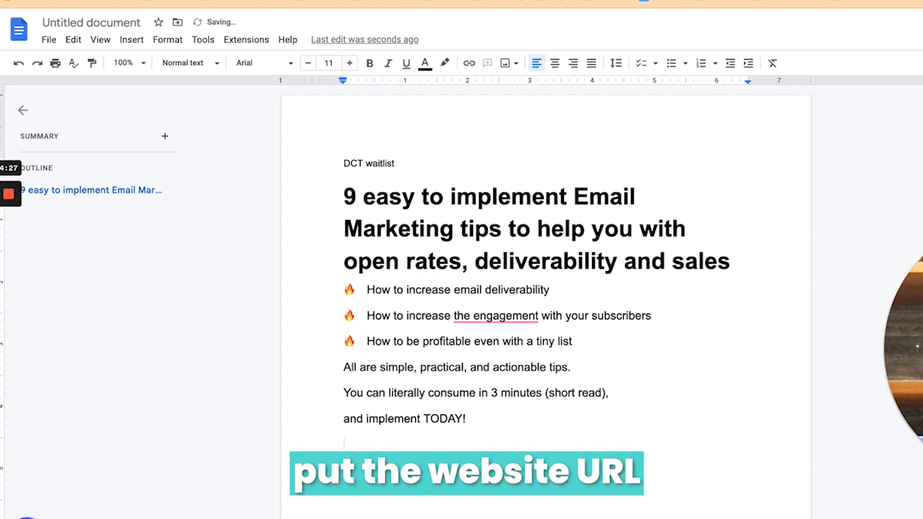
pyautogui.hotkey('ctrl', 'shift', 'Tab')
pyautogui.press('super+l')
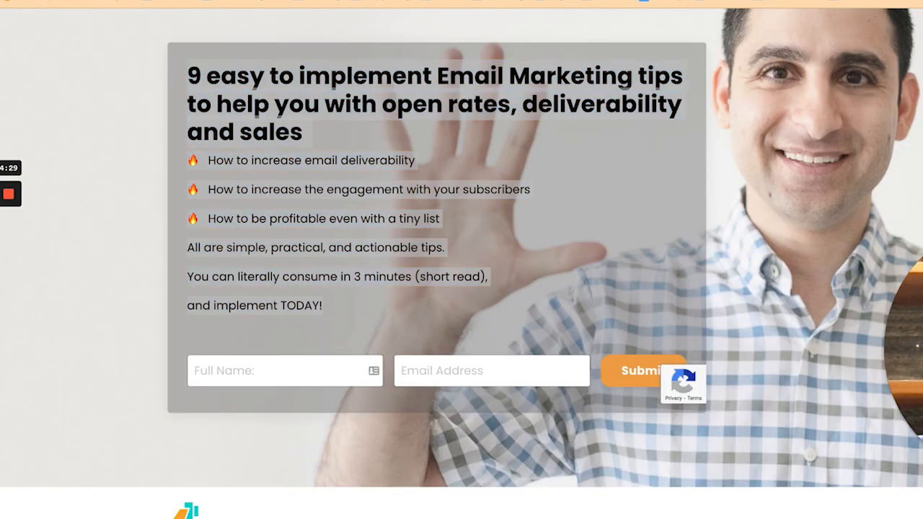
pyautogui.hotkey('ctrl', 'Tab')
pyautogui.click(438, 181)
pyautogui.press('Return')
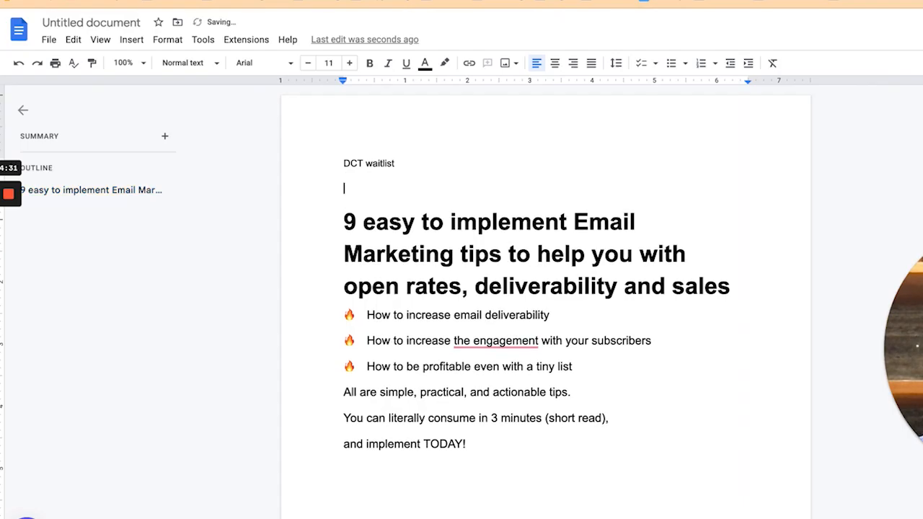
pyautogui.write('https://www.dotcomtruths.com/9-email-marketing-tips-19092021-optin')
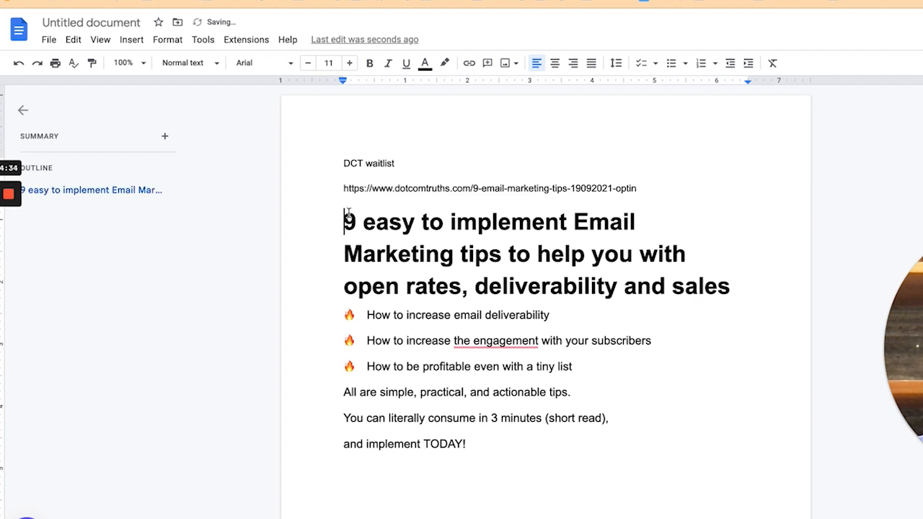
# - Apply the Normal text style to the pasted opt-in headline and body text
pyautogui.moveTo(345, 217); pyautogui.dragTo(493, 453)
pyautogui.click(189, 63)
pyautogui.moveTo(199, 97)
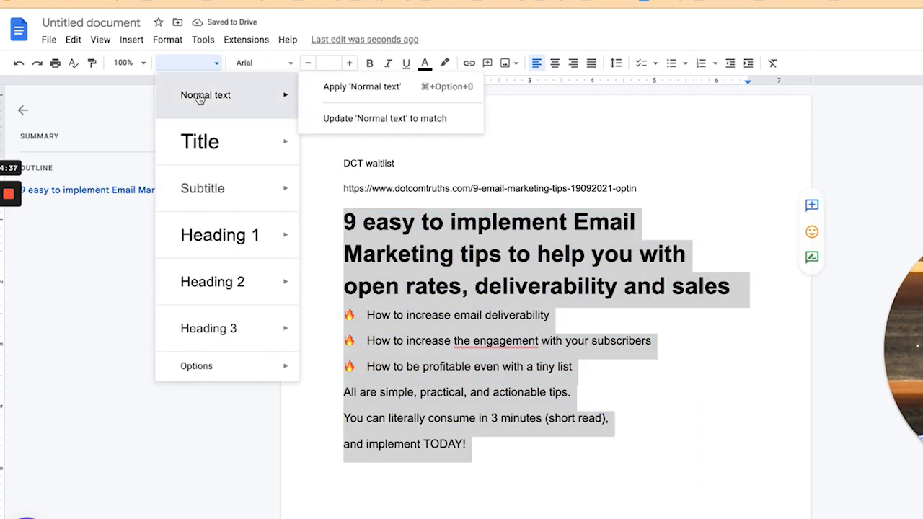
pyautogui.click(361, 87)
# - Format the "DCT waitlist" line as Heading 2 and make it bold
pyautogui.moveTo(343, 162); pyautogui.dragTo(404, 159)
pyautogui.click(189, 64)
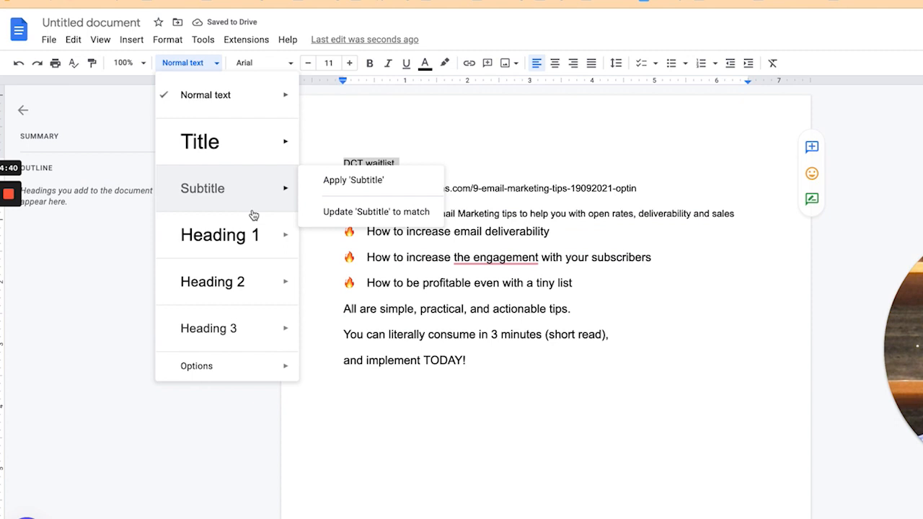
pyautogui.moveTo(217, 284)
pyautogui.click(361, 272)
pyautogui.moveTo(344, 183); pyautogui.dragTo(426, 179)
pyautogui.click(370, 64)
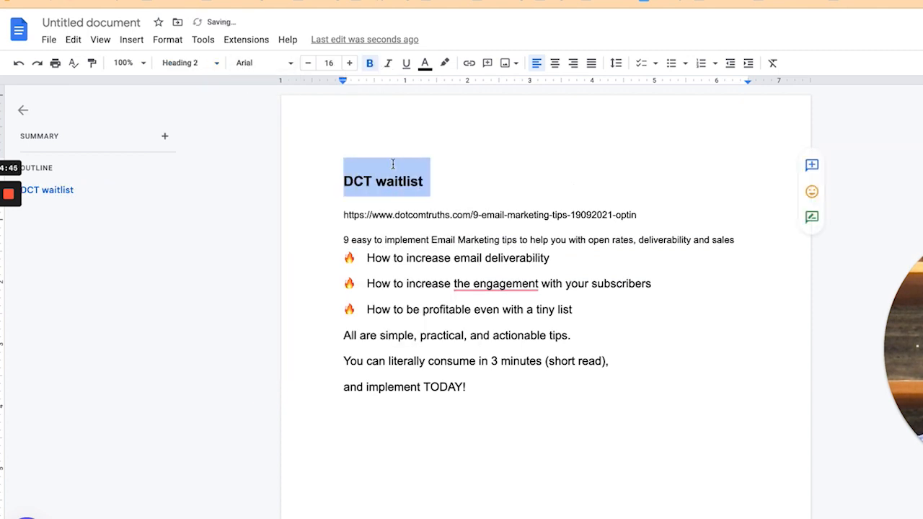
pyautogui.click(395, 182)
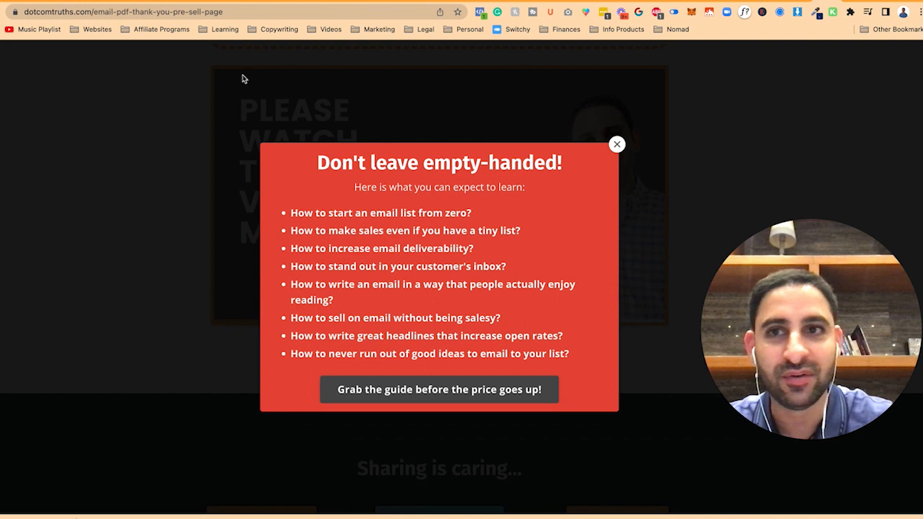
# - Add the line "Thank you page for email marketing guide" below the opt-in text, followed by that page's copied URL
pyautogui.click(230, 83)
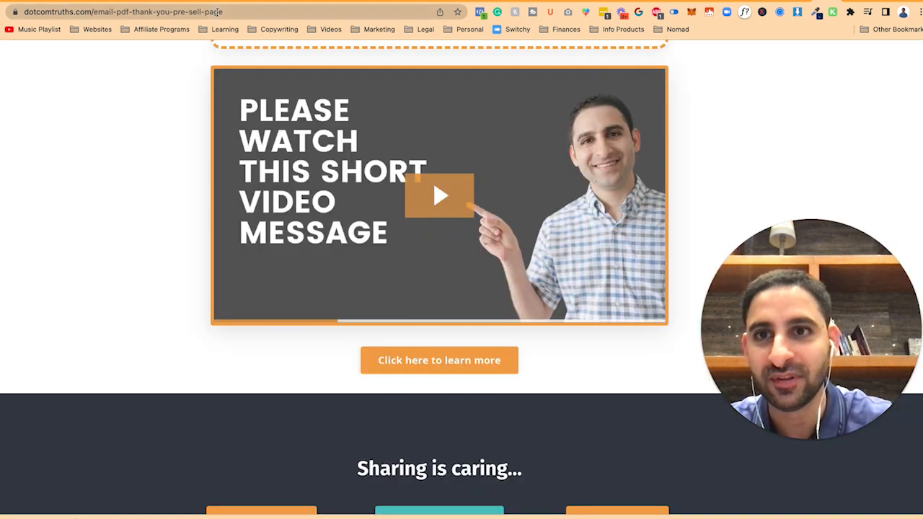
pyautogui.click(219, 13)
pyautogui.hotkey('ctrl', 'c')
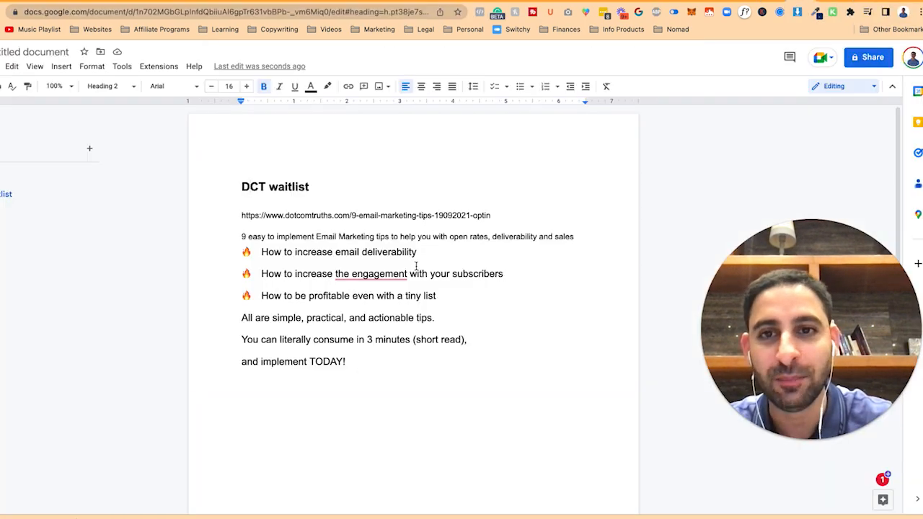
pyautogui.click(339, 380)
pyautogui.write('Thank yo')
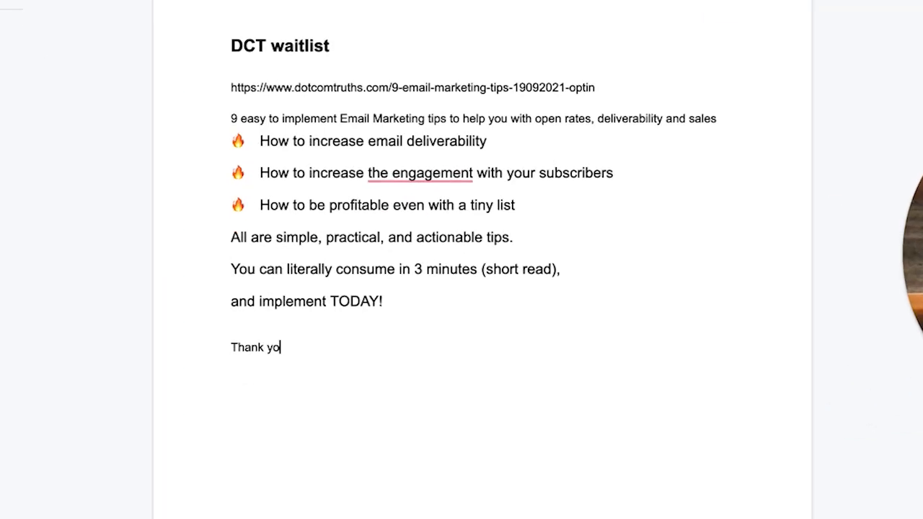
pyautogui.write('u page for email marketing guide')
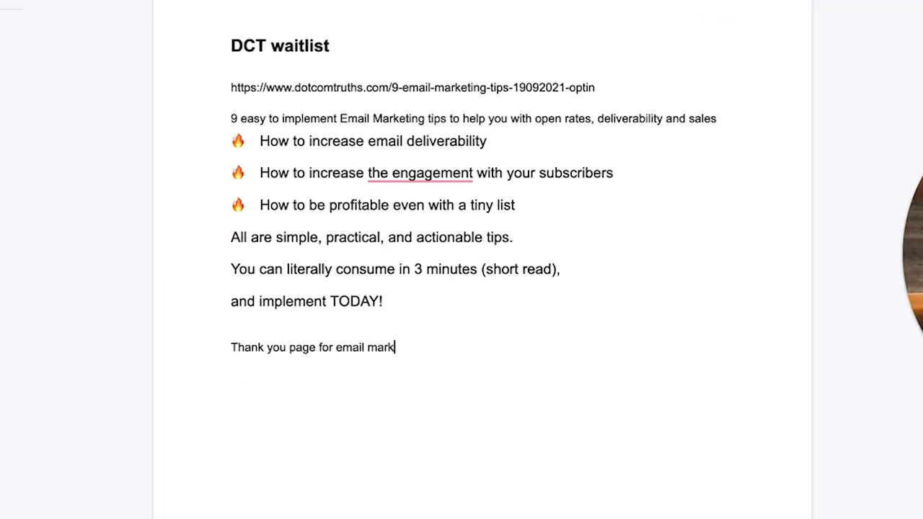
pyautogui.press('Return')
pyautogui.hotkey('ctrl', 'v')
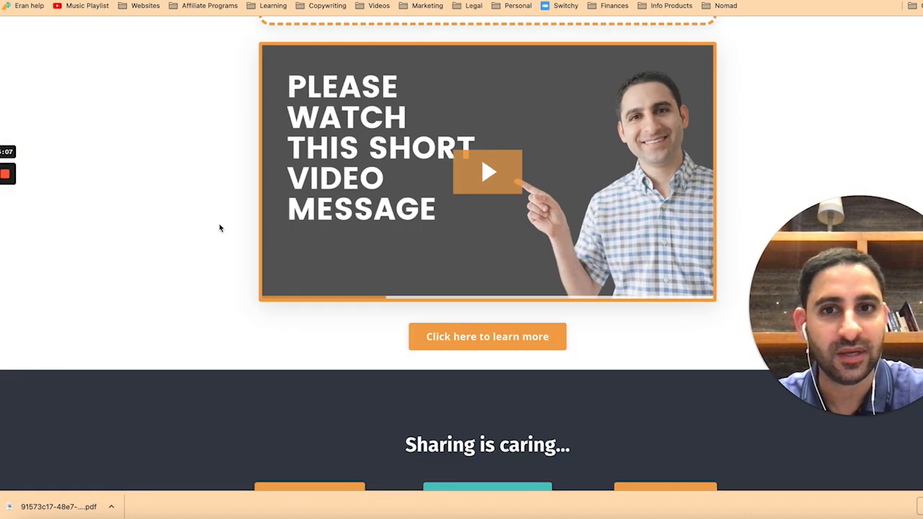
# - Select the thank-you page's heading and video message line, and save a full-page GoFullPage capture of the page as a PDF
pyautogui.scroll(-10, 266, 148)
pyautogui.scroll(12, 267, 149)
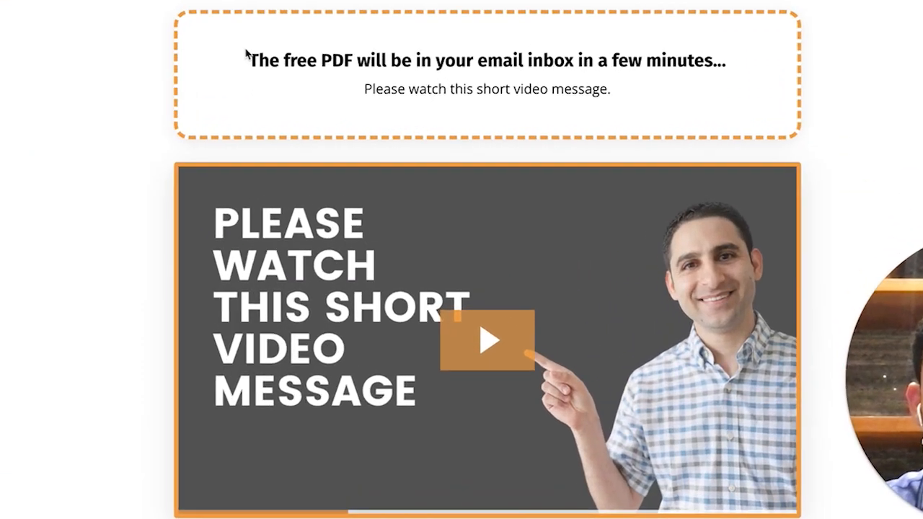
pyautogui.moveTo(245, 55); pyautogui.dragTo(665, 147)
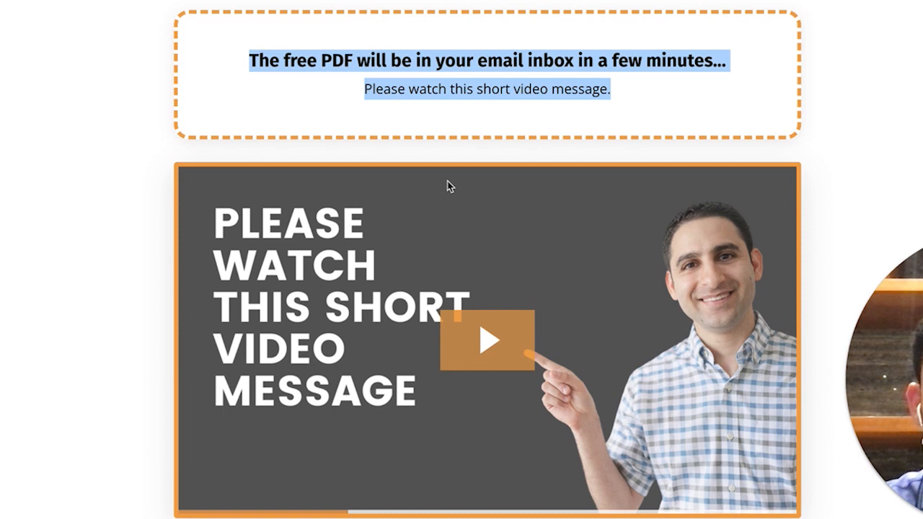
pyautogui.click(911, 102)
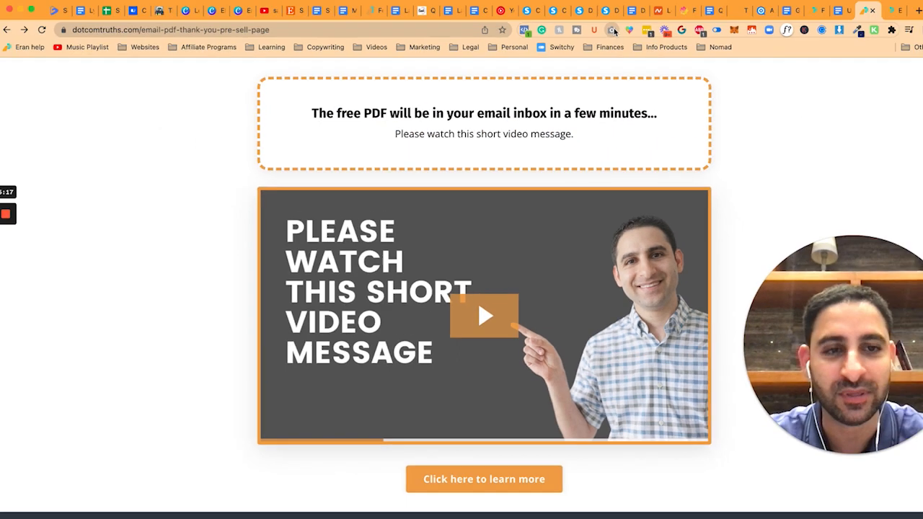
pyautogui.click(613, 30)
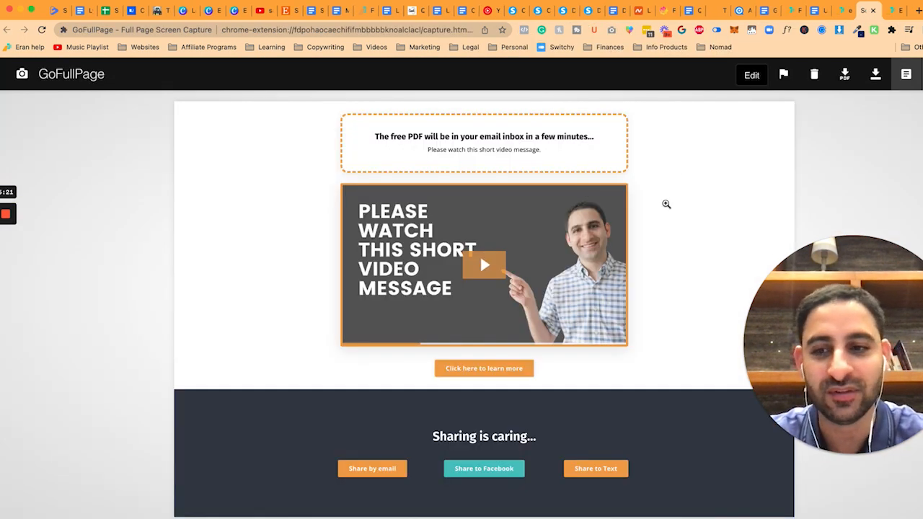
pyautogui.click(845, 75)
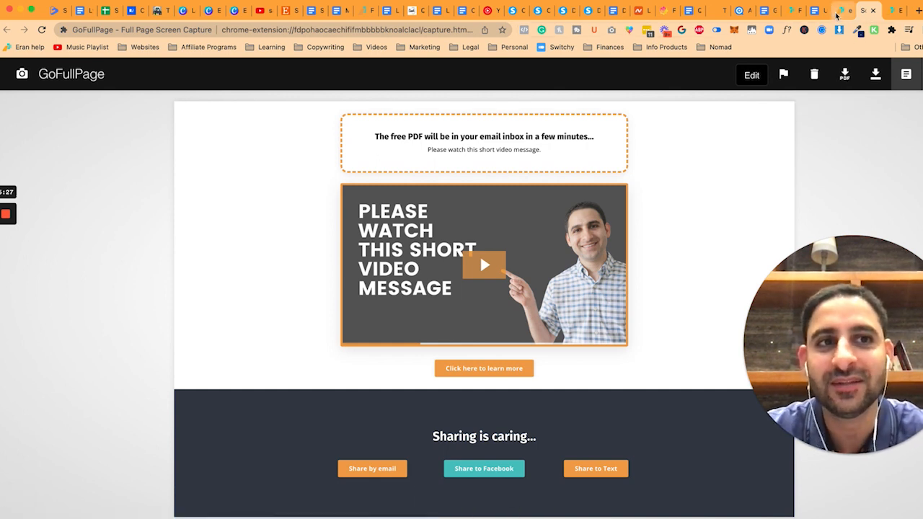
# - Switch to the Website Migration Checklist and go through its "Migrate over?", "New platform" and new platform instructions columns in row 2
pyautogui.click(765, 10)
pyautogui.click(918, 11)
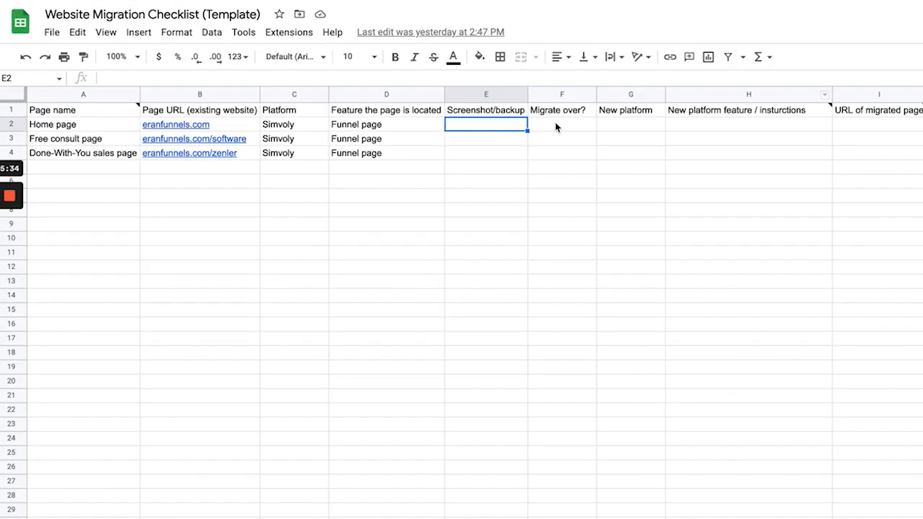
pyautogui.click(557, 126)
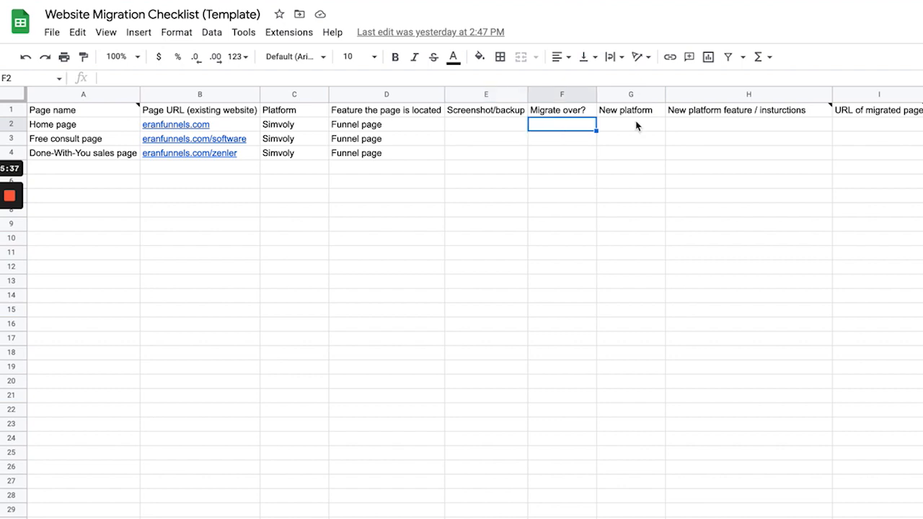
pyautogui.click(636, 127)
pyautogui.click(720, 126)
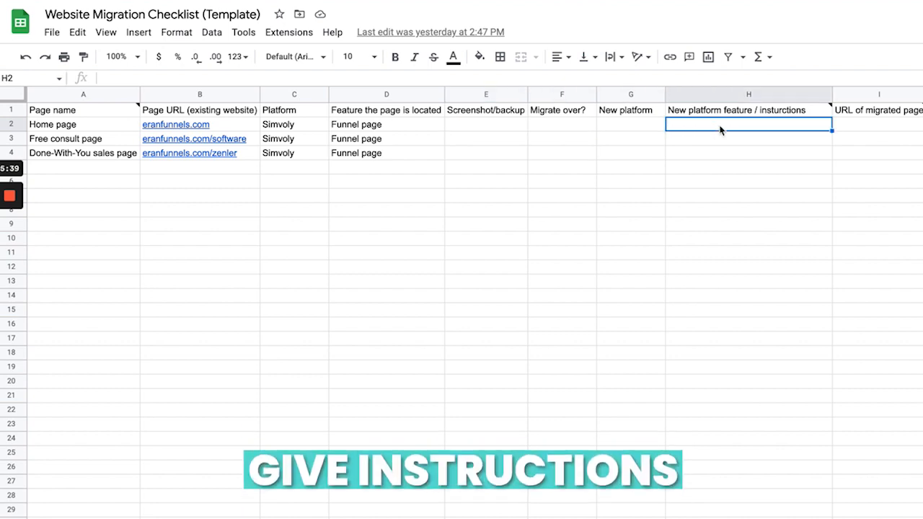
pyautogui.click(625, 129)
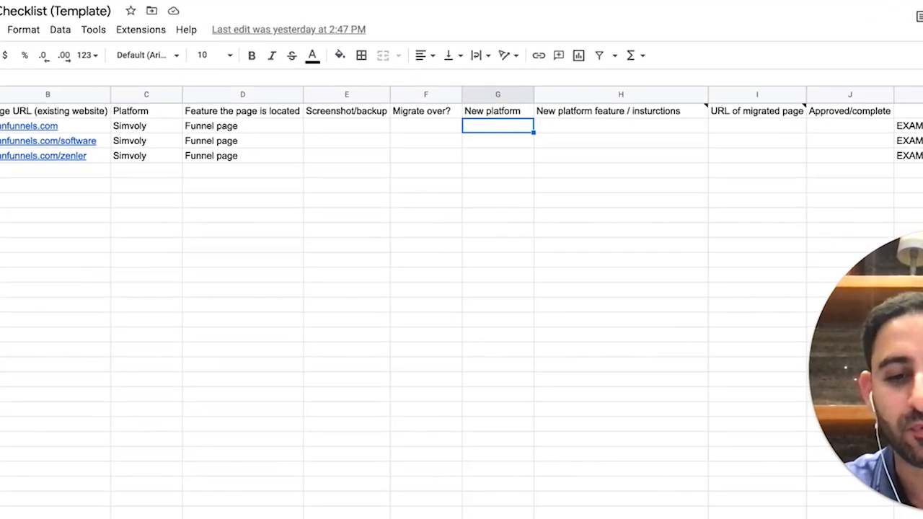
pyautogui.write('Suyste')
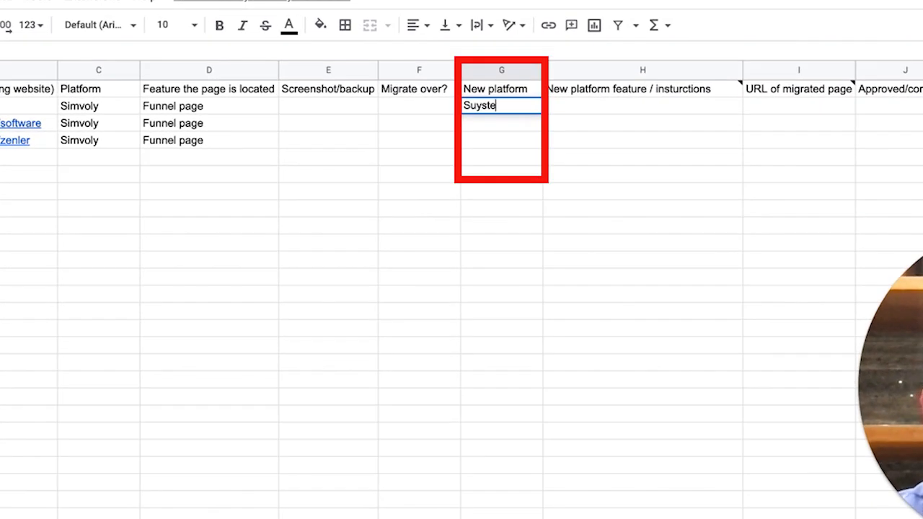
pyautogui.press('BackSpace')
pyautogui.press('BackSpace')
pyautogui.press('BackSpace')
pyautogui.press('BackSpace')
pyautogui.press('BackSpace')
pyautogui.press('BackSpace')
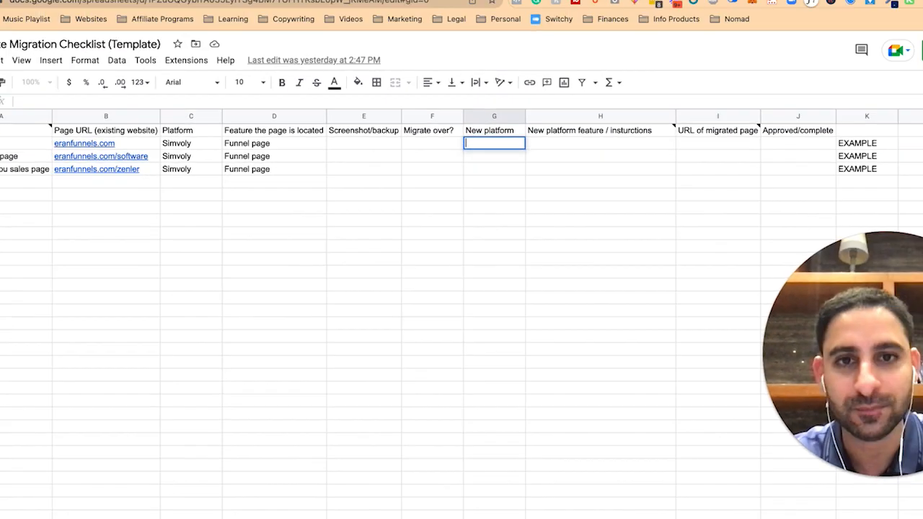
pyautogui.click(431, 175)
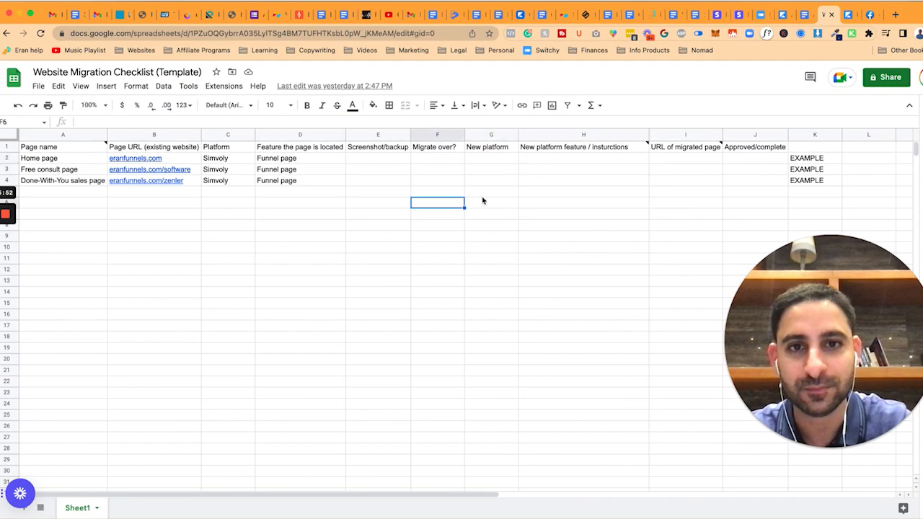
pyautogui.click(483, 196)
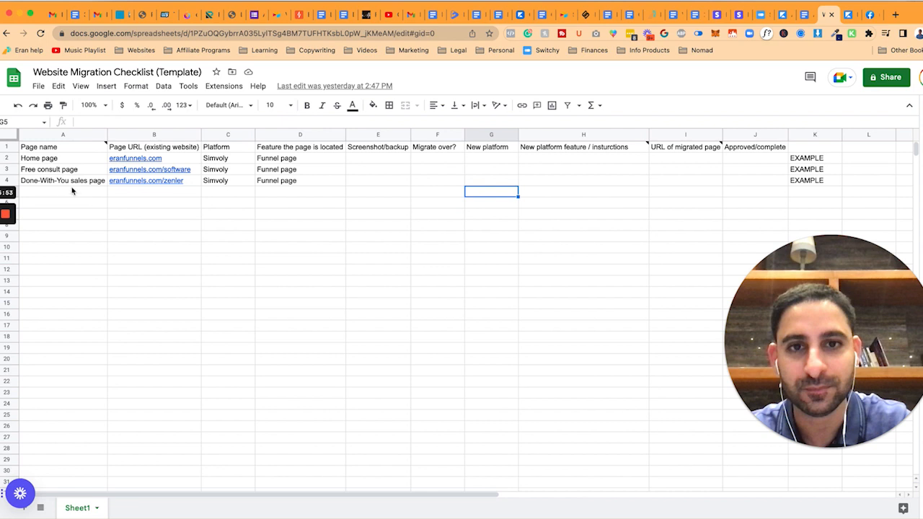
pyautogui.click(773, 16)
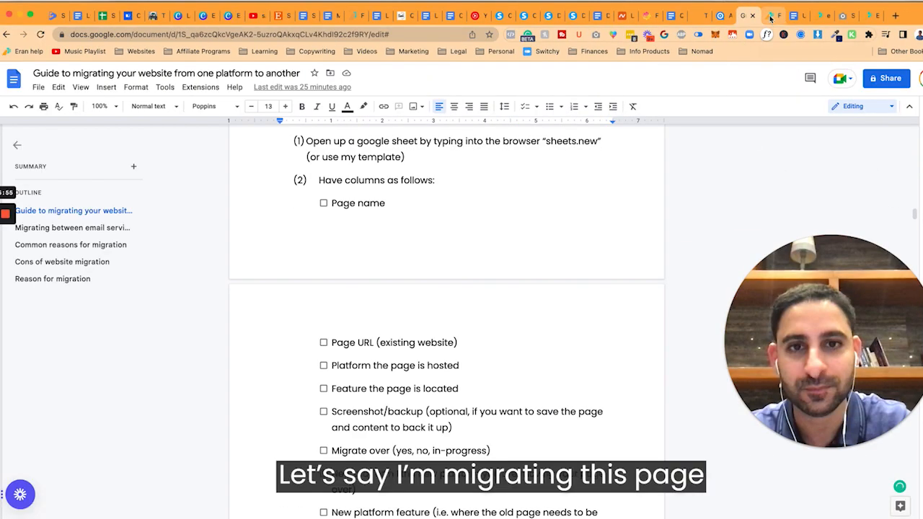
pyautogui.click(770, 16)
pyautogui.click(98, 141)
pyautogui.scroll(3, 98, 137)
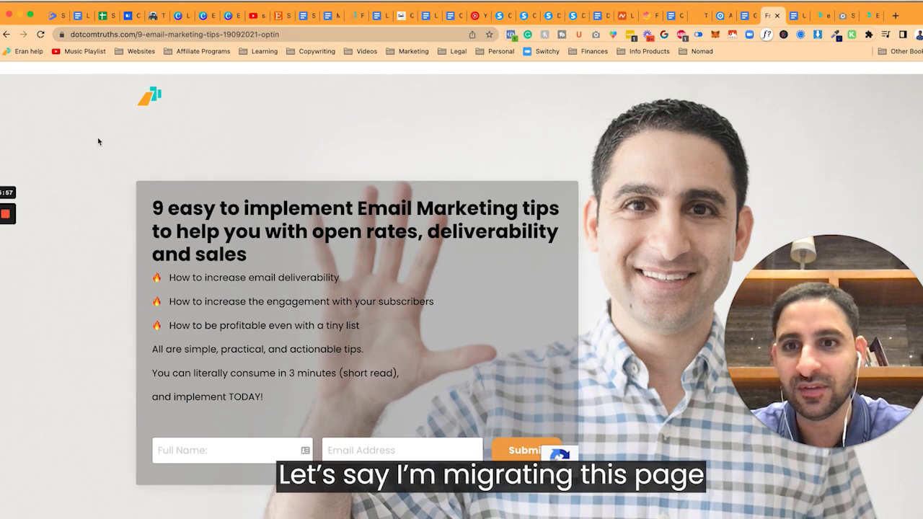
pyautogui.click(280, 34)
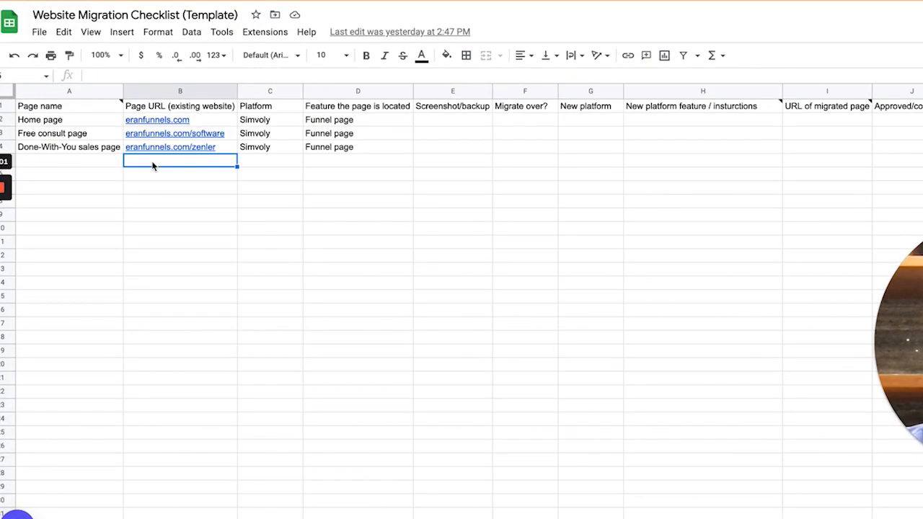
pyautogui.click(141, 193)
pyautogui.write('https://www.dotcomtruths.com/9-email-marketing-tips-19092021-optin')
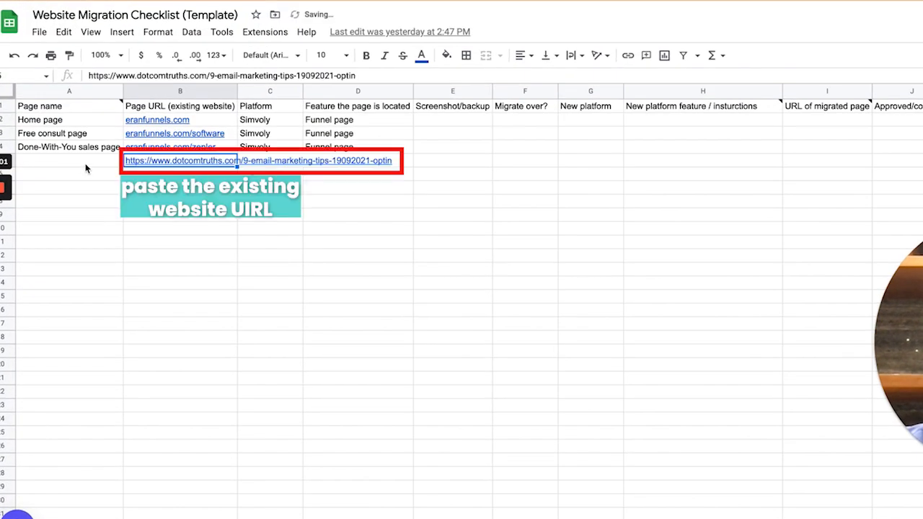
# - Enter "Email tips optin" as the page name in row 5
pyautogui.click(75, 194)
pyautogui.write('Email tips optin')
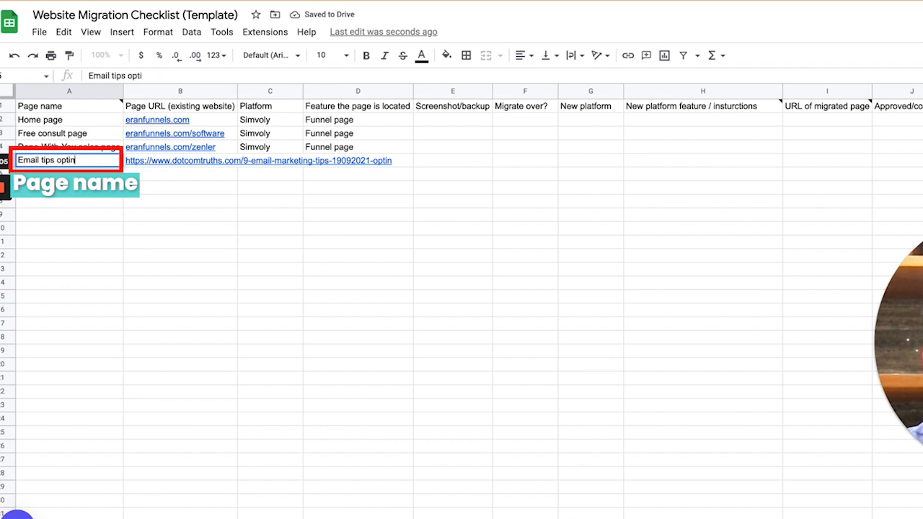
pyautogui.press('Return')
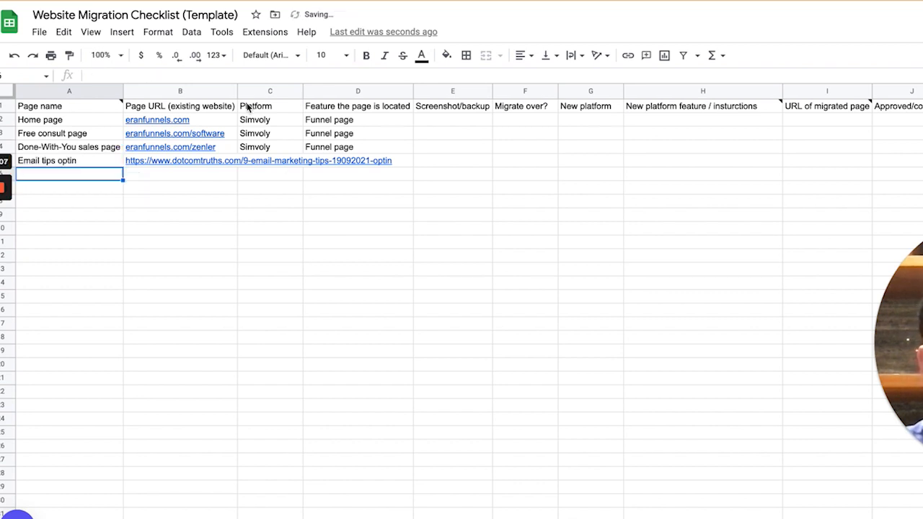
# - Fill in row 5 with "Kajabi" as the platform and "Landing (website pages)" as the feature where the page is located
pyautogui.click(275, 147)
pyautogui.click(273, 160)
pyautogui.write('Kajabi')
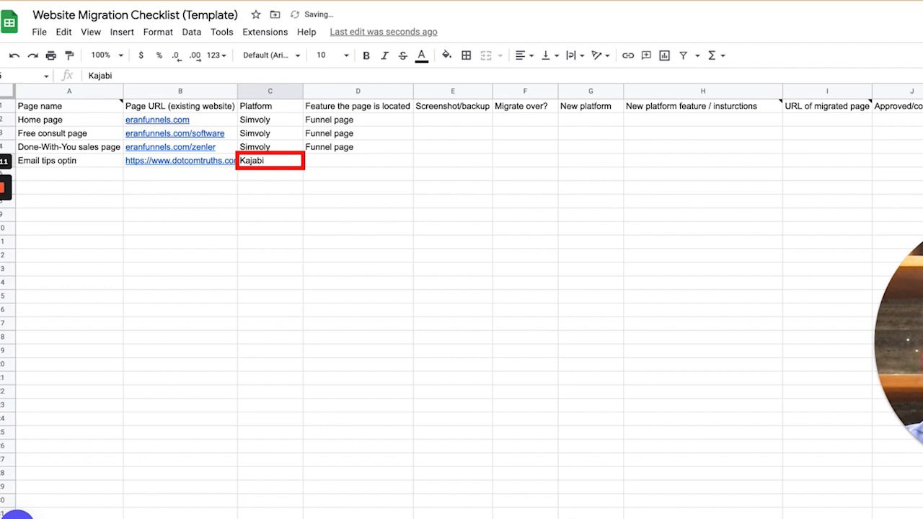
pyautogui.press('Tab')
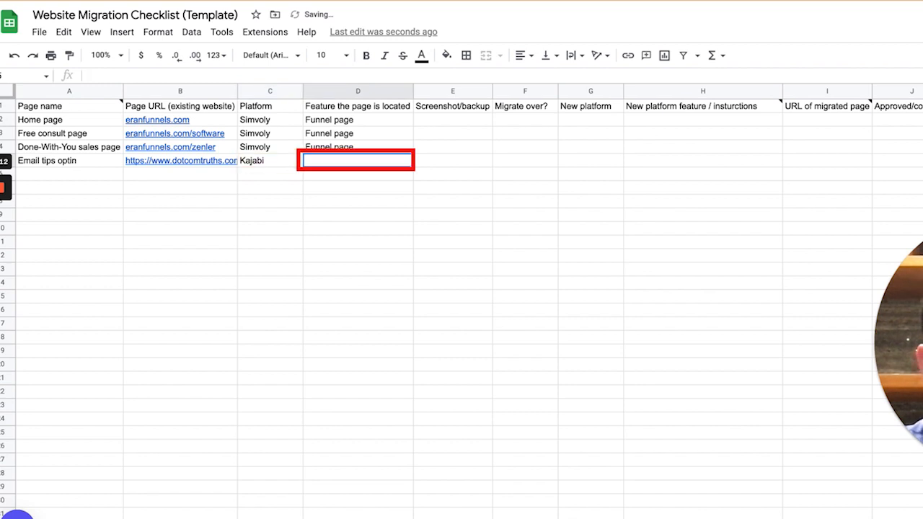
pyautogui.write('Landing (website pages)')
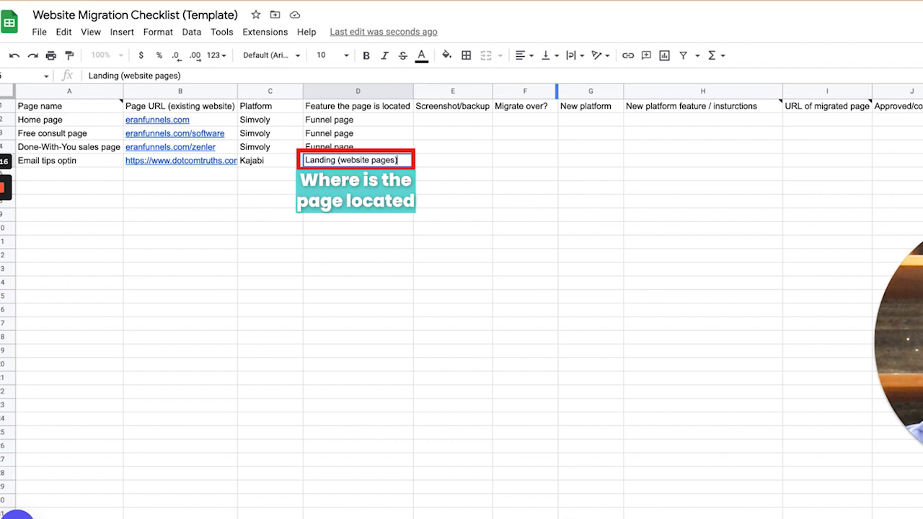
pyautogui.press('Tab')
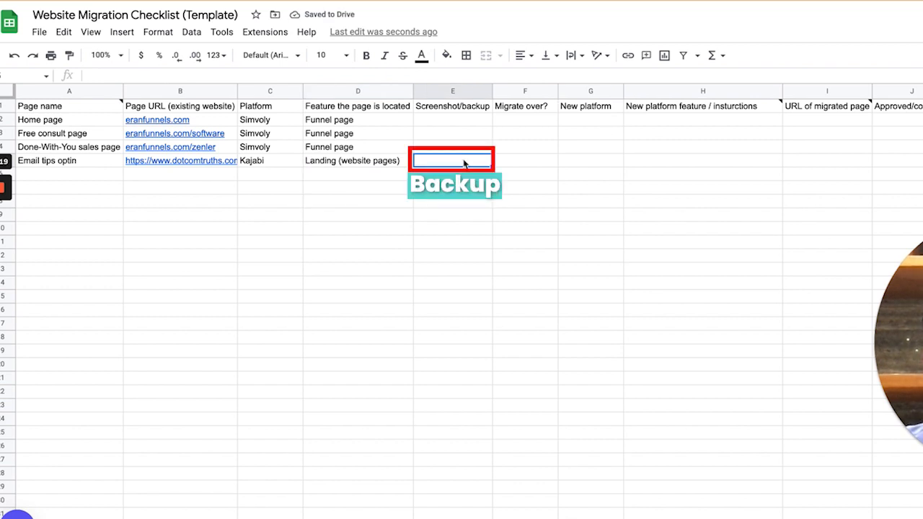
# - Enter "Systeme" as the new platform for the Email tips optin page, leaving the backup and "Migrate over?" cells empty
pyautogui.click(508, 162)
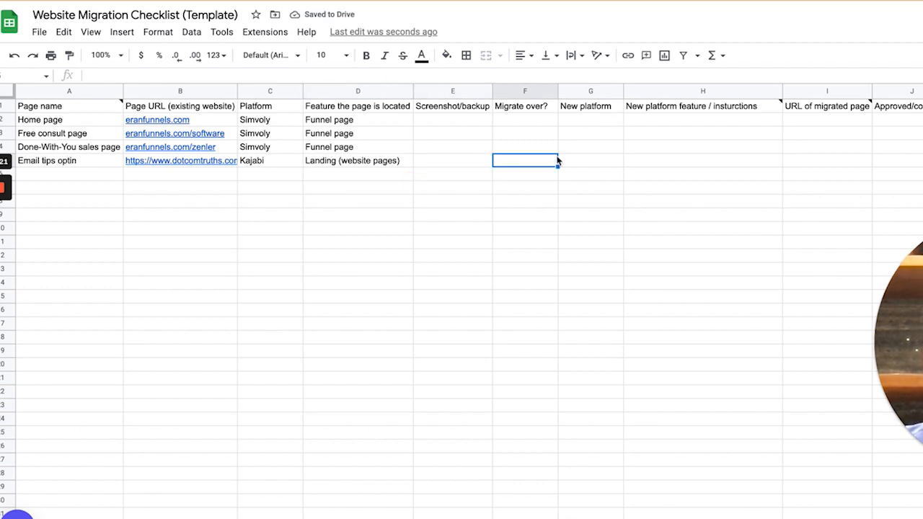
pyautogui.click(579, 155)
pyautogui.write('Systeme')
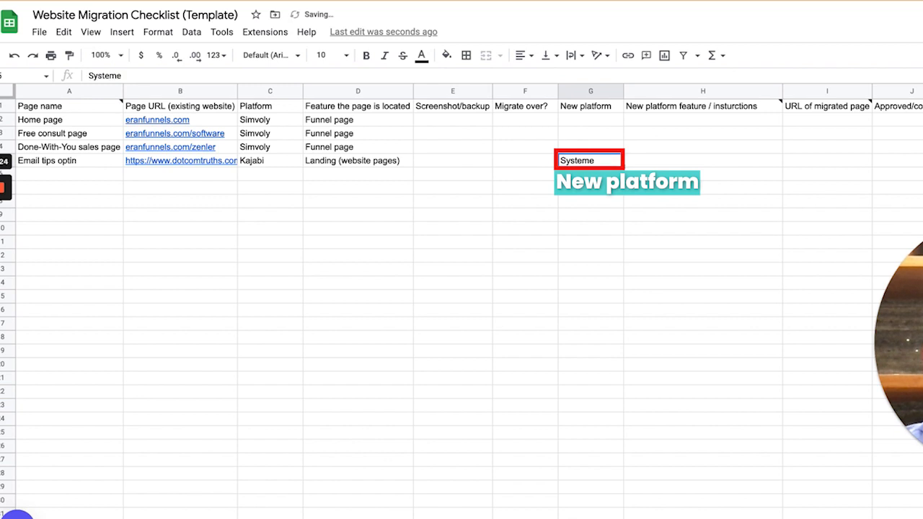
# - Enter the row 5 instructions: Please set up this page as a squeeze page under a funnel called "email marketing ebook)
pyautogui.press('Tab')
pyautogui.write('Please set up this page as a')
pyautogui.write(' sequ')
pyautogui.write('queeze page under a funnel called "email m')
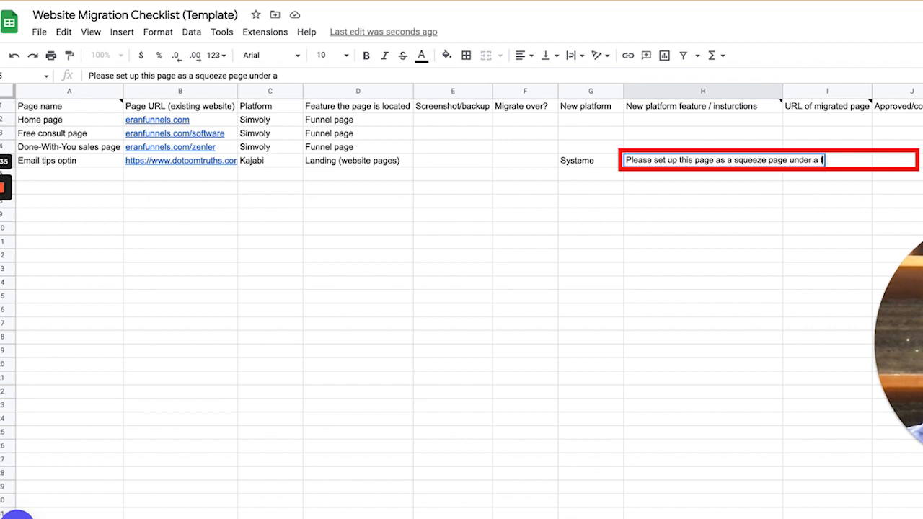
pyautogui.write('arke')
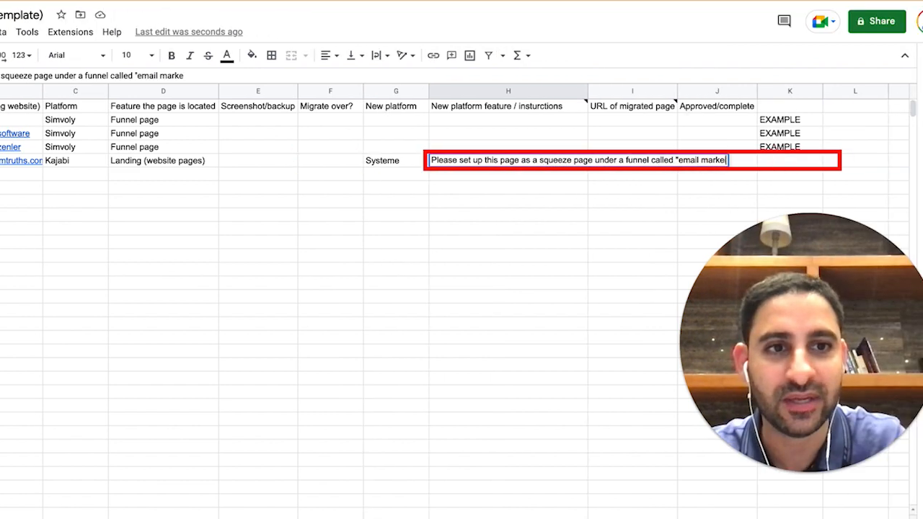
pyautogui.write('ting ebook)')
pyautogui.press('Return')
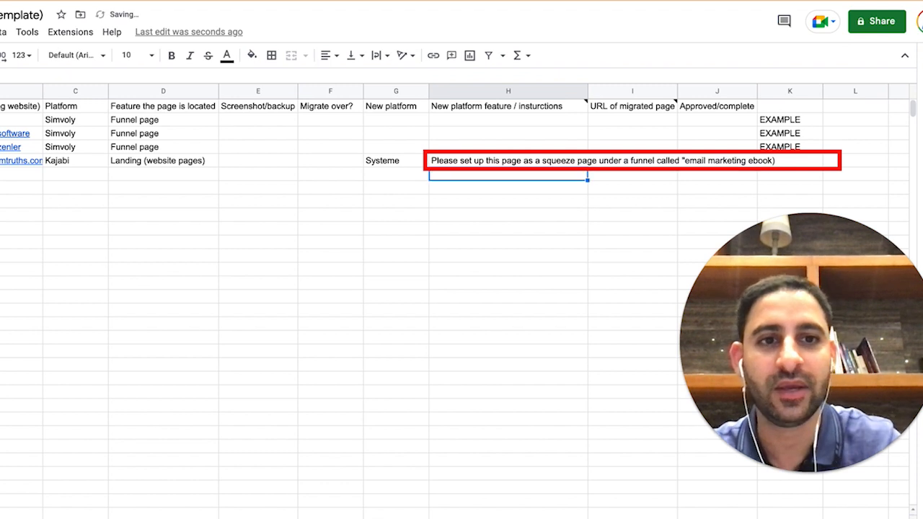
# - Correct the end of the row 5 instructions by replacing the closing parenthesis after "ebook" with a quotation mark
pyautogui.click(525, 165)
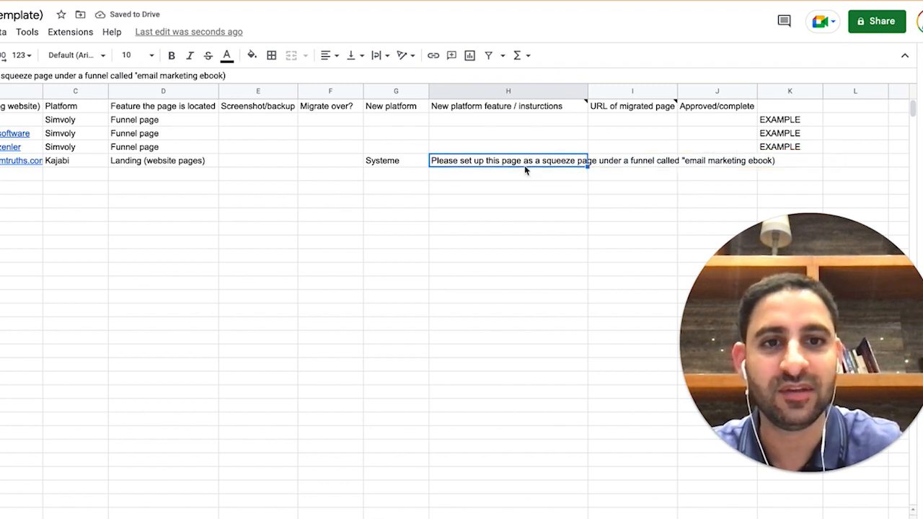
pyautogui.press('Return')
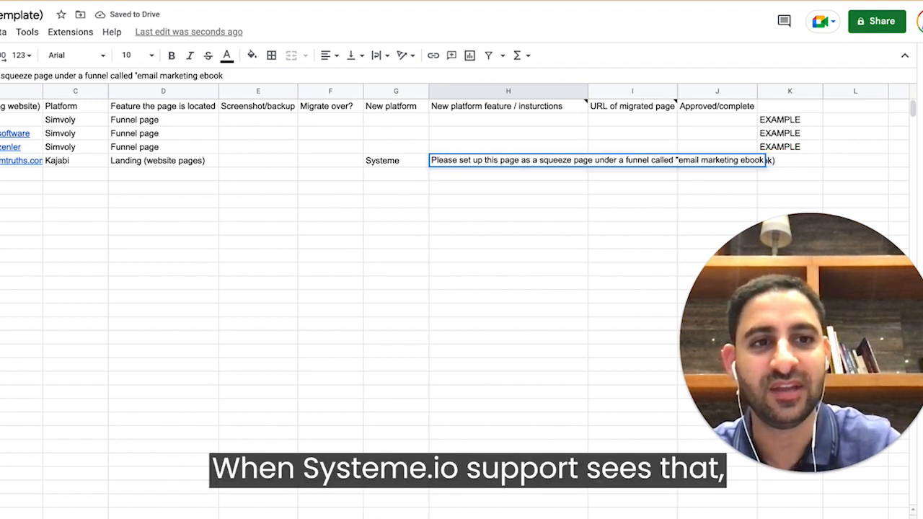
pyautogui.press('BackSpace')
pyautogui.write('"')
pyautogui.press('Return')
pyautogui.click(426, 206)
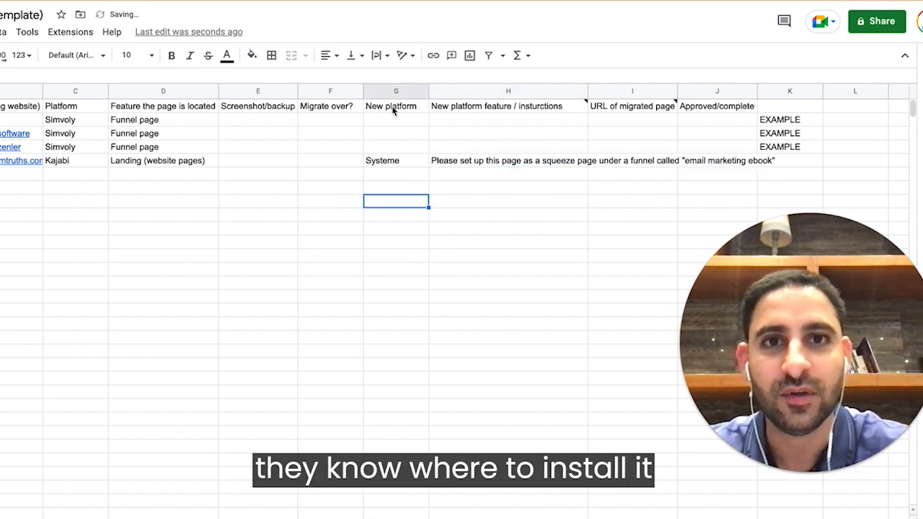
# - Switch to the systeme.io funnels list, search for "email" and open the Email Marketing Guide funnel
pyautogui.click(561, 4)
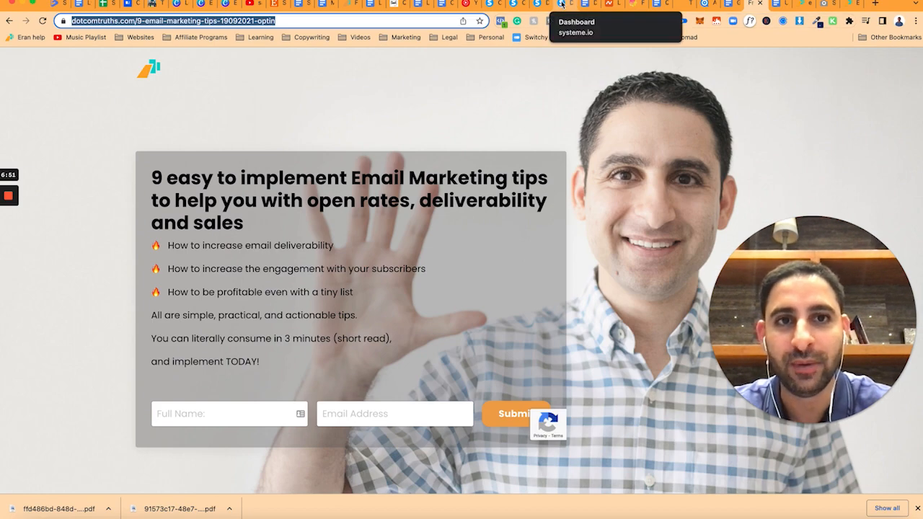
pyautogui.click(548, 5)
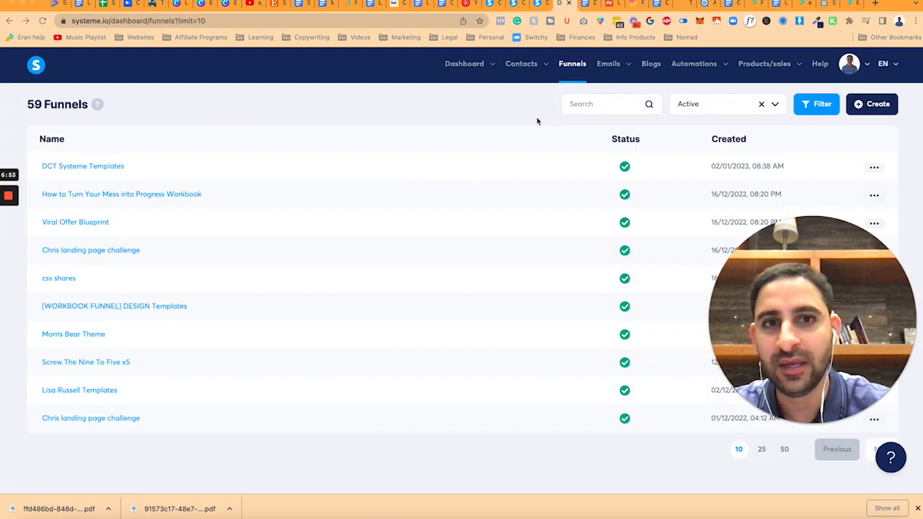
pyautogui.click(587, 104)
pyautogui.write('email')
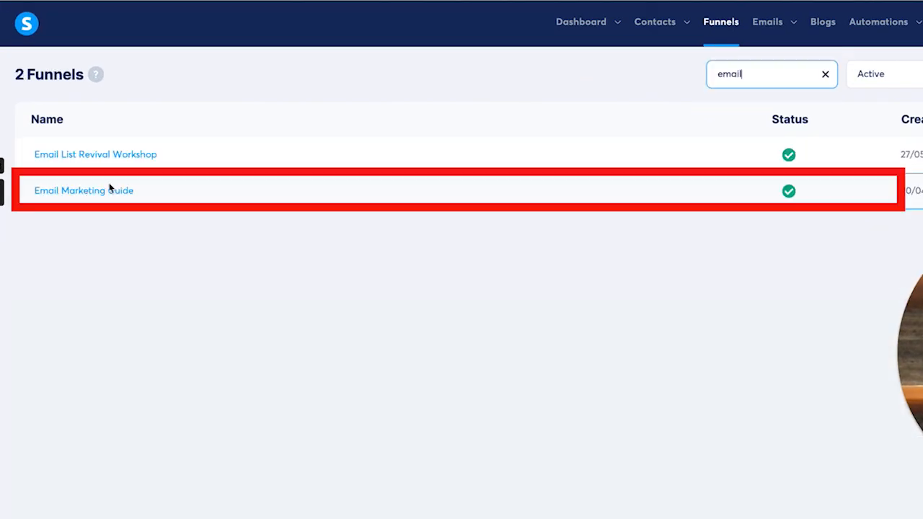
pyautogui.click(99, 193)
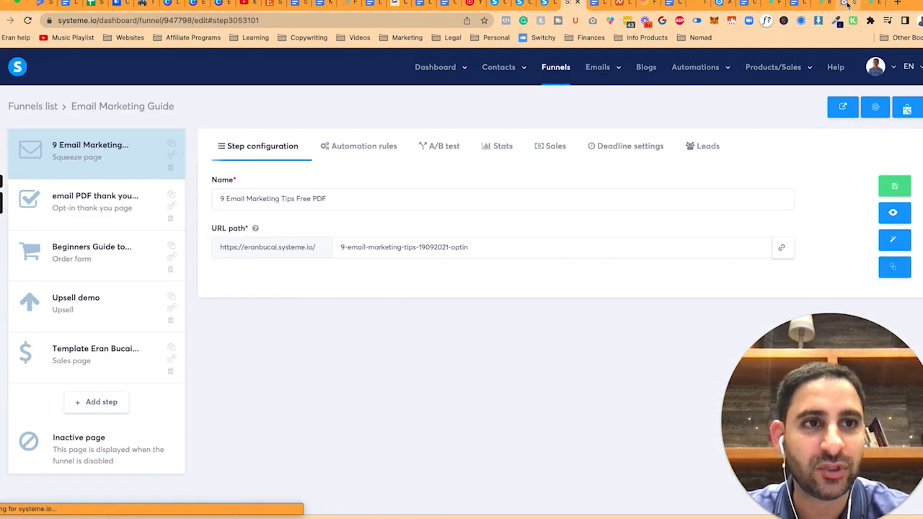
# - Compare the original Kajabi email marketing tips opt-in page with its migrated squeeze page on systeme.io
pyautogui.click(827, 4)
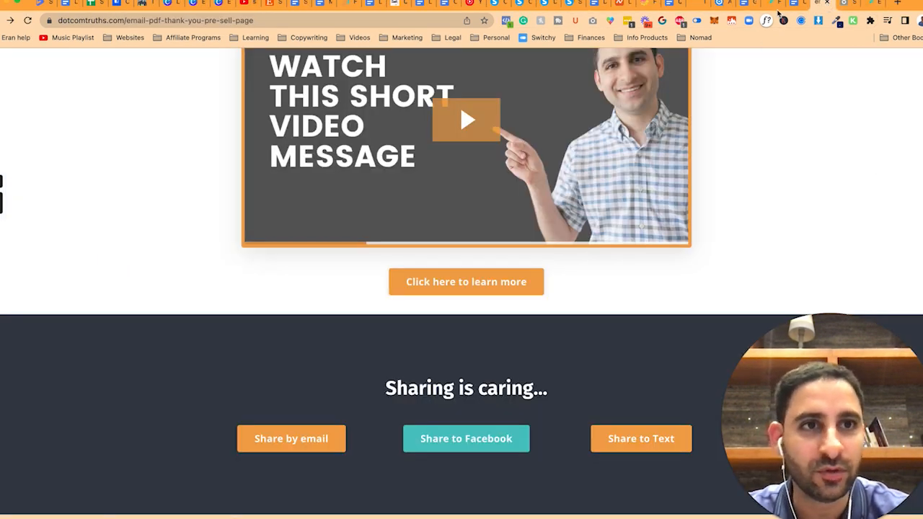
pyautogui.click(775, 9)
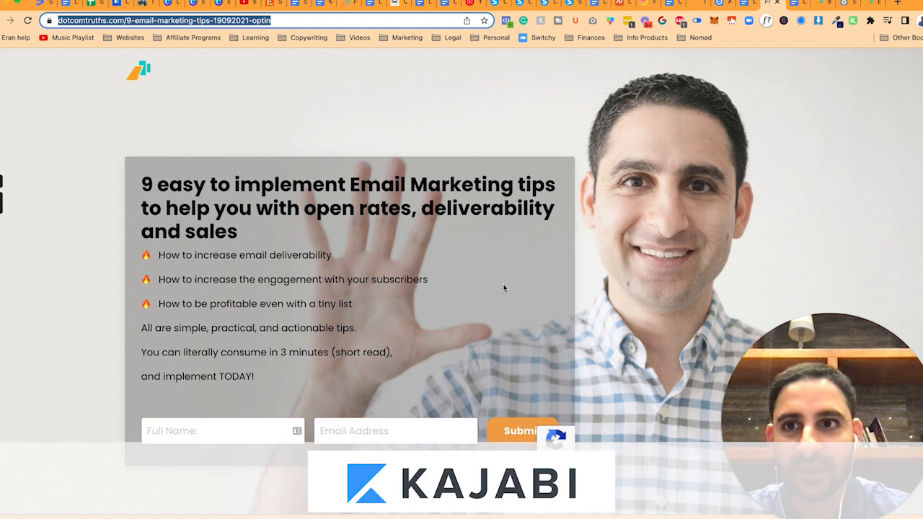
pyautogui.press('Return')
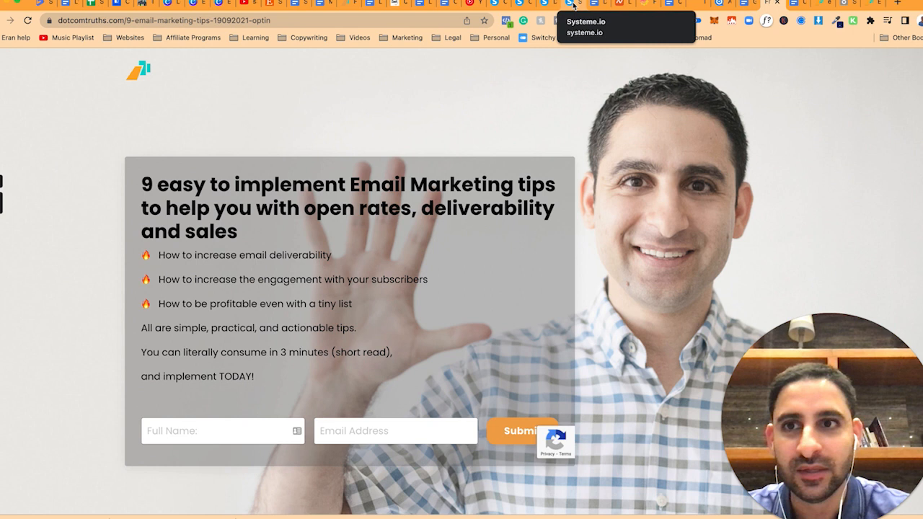
pyautogui.click(571, 5)
pyautogui.click(426, 260)
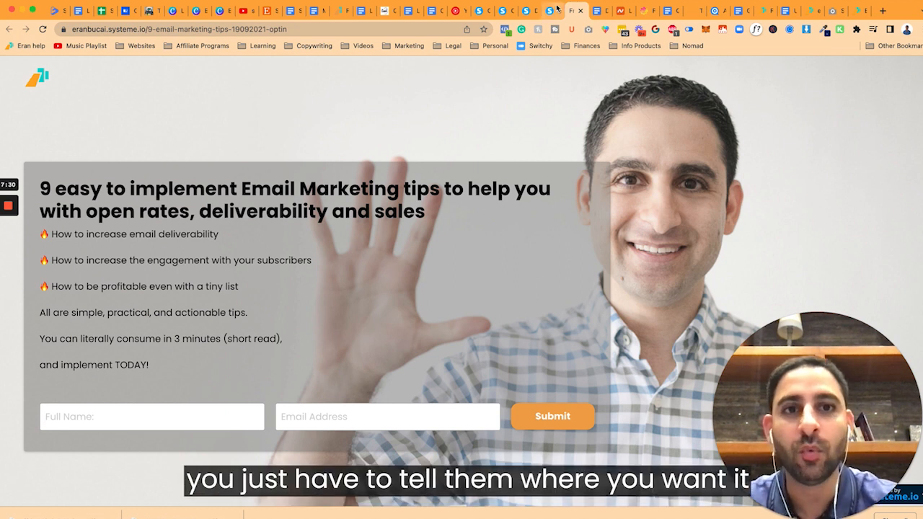
pyautogui.click(552, 10)
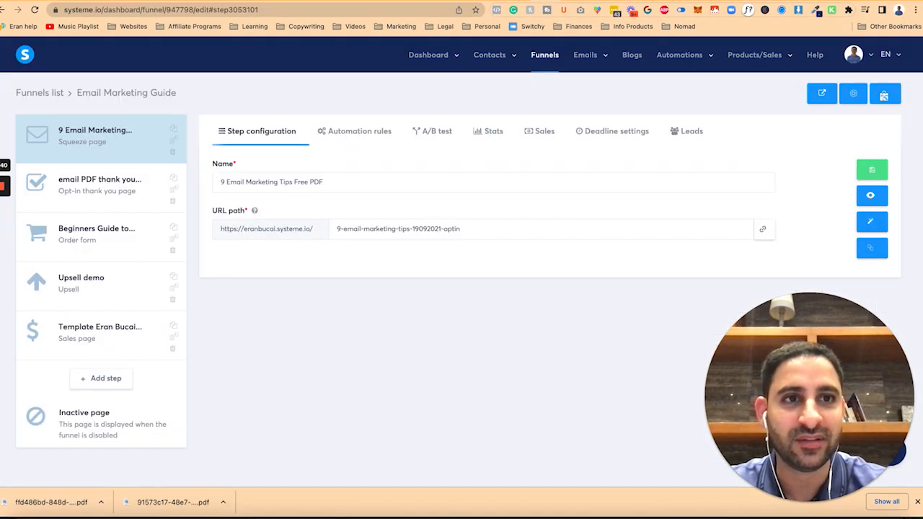
# - Switch to the website migration guide in Google Docs and read its checklist columns and numbered migration steps
pyautogui.click(733, 1)
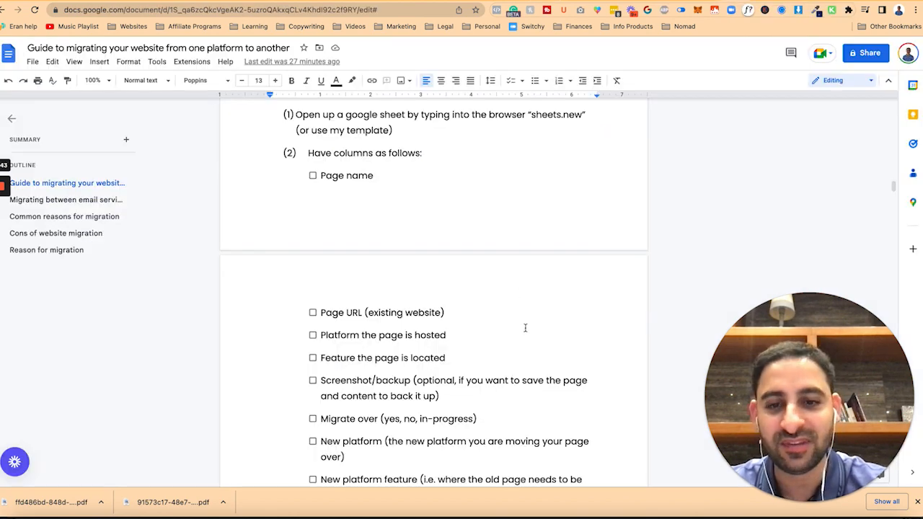
pyautogui.scroll(-1, 524, 327)
pyautogui.scroll(-3, 412, 312)
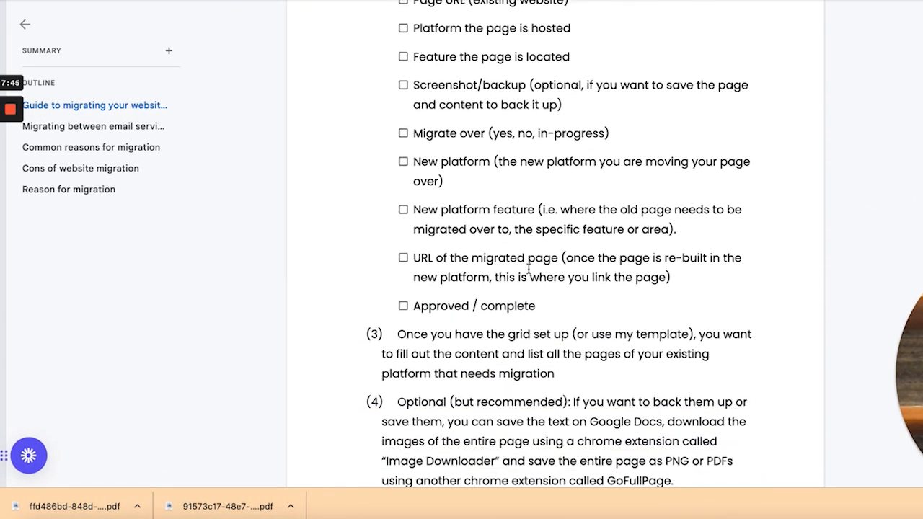
pyautogui.scroll(-4, 529, 270)
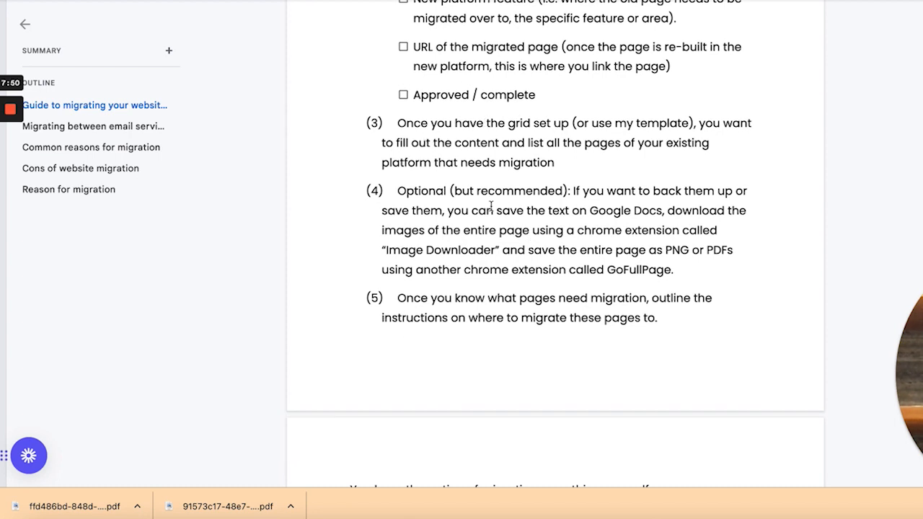
pyautogui.scroll(-3, 491, 207)
pyautogui.scroll(-1, 521, 233)
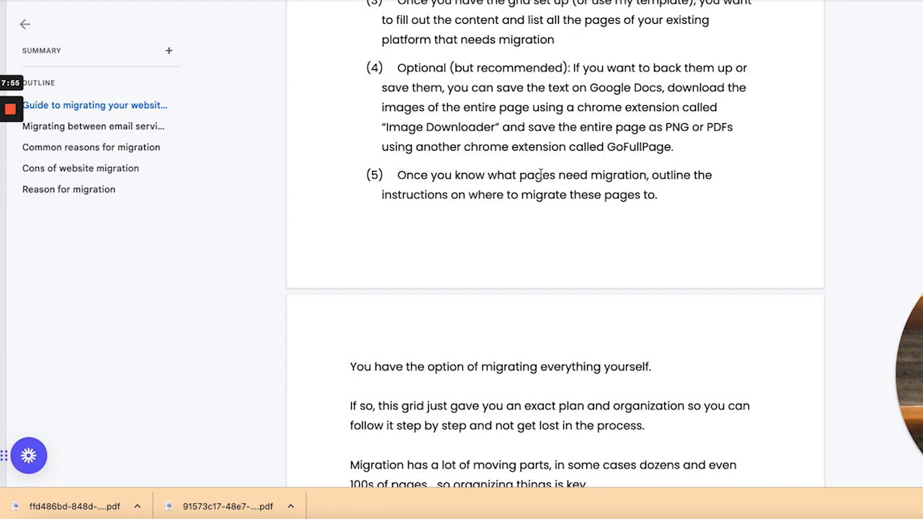
pyautogui.scroll(-15, 545, 193)
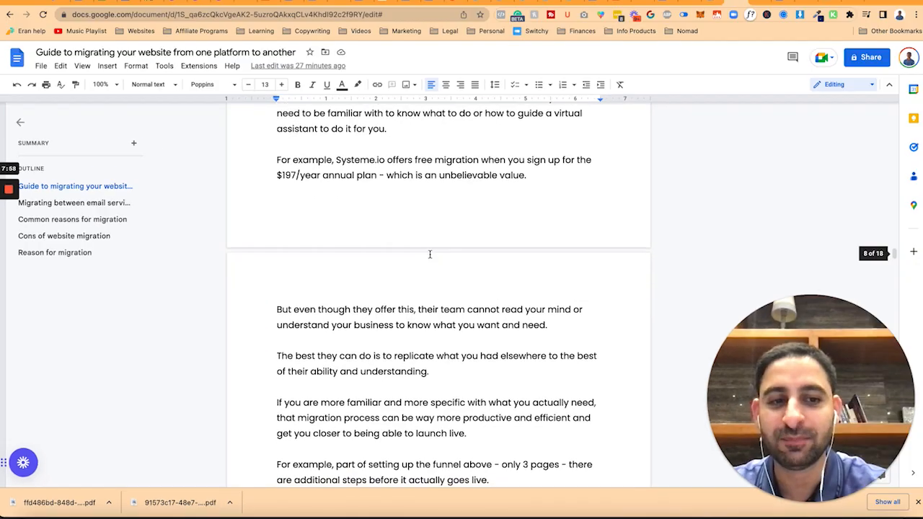
# - Read the guide's Kajabi-to-Systeme funnel example, the additional setup steps before launch and the recap of action steps
pyautogui.scroll(8, 430, 254)
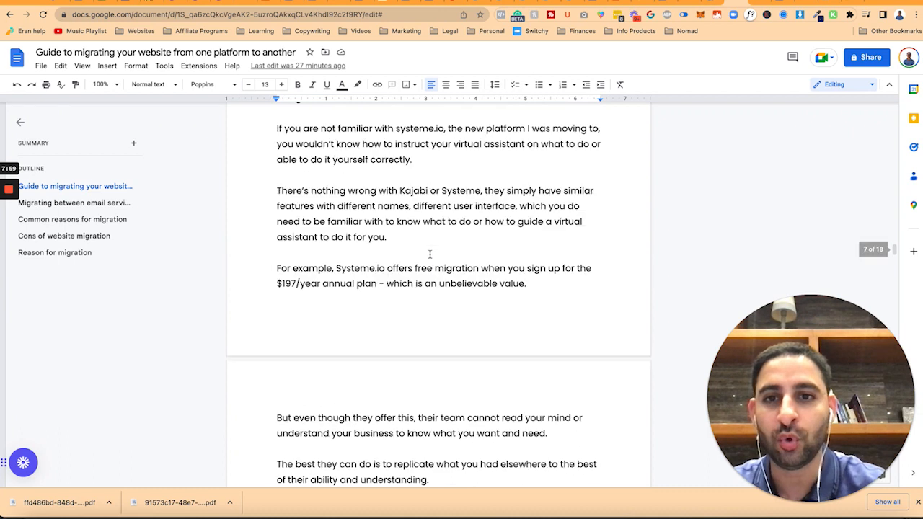
pyautogui.scroll(2, 375, 254)
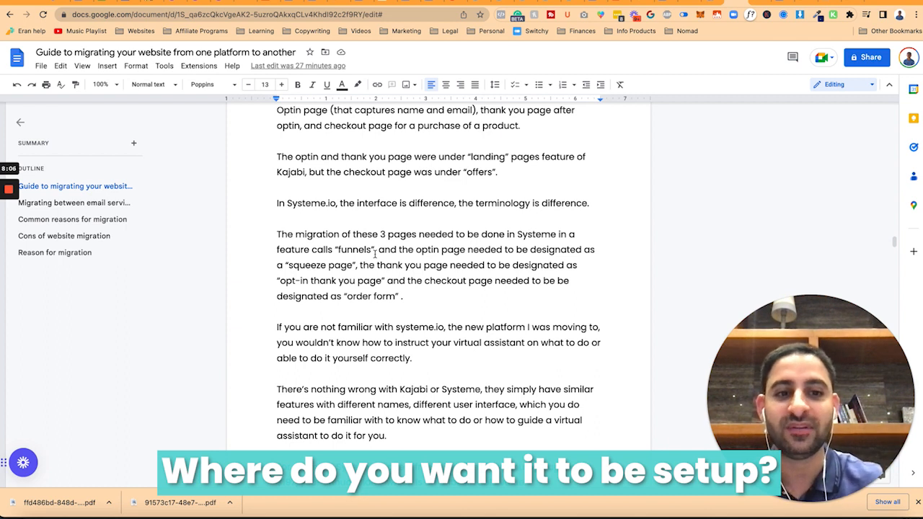
pyautogui.scroll(-10, 375, 253)
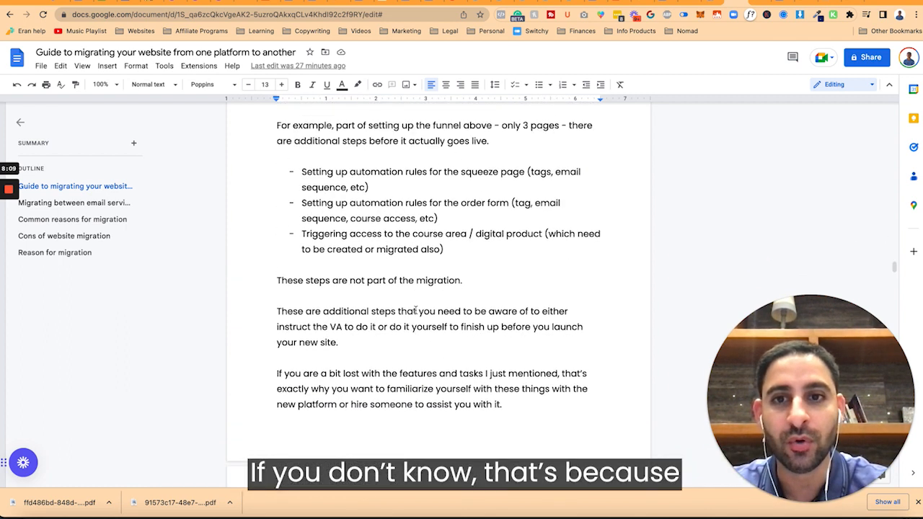
pyautogui.scroll(1, 416, 310)
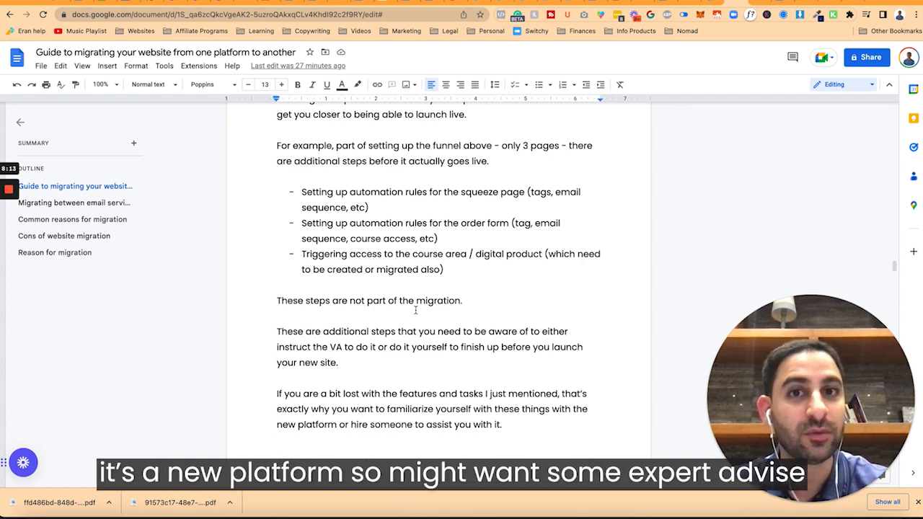
pyautogui.scroll(-5, 431, 320)
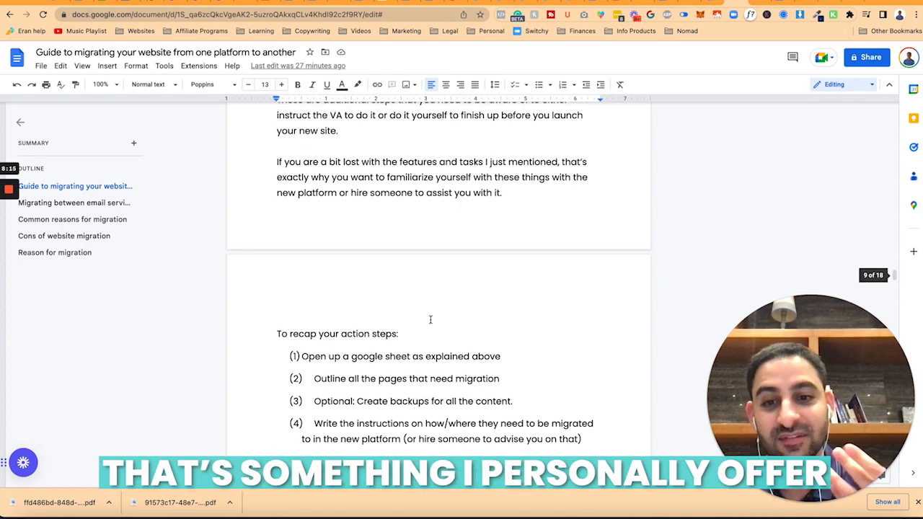
pyautogui.scroll(-2, 431, 319)
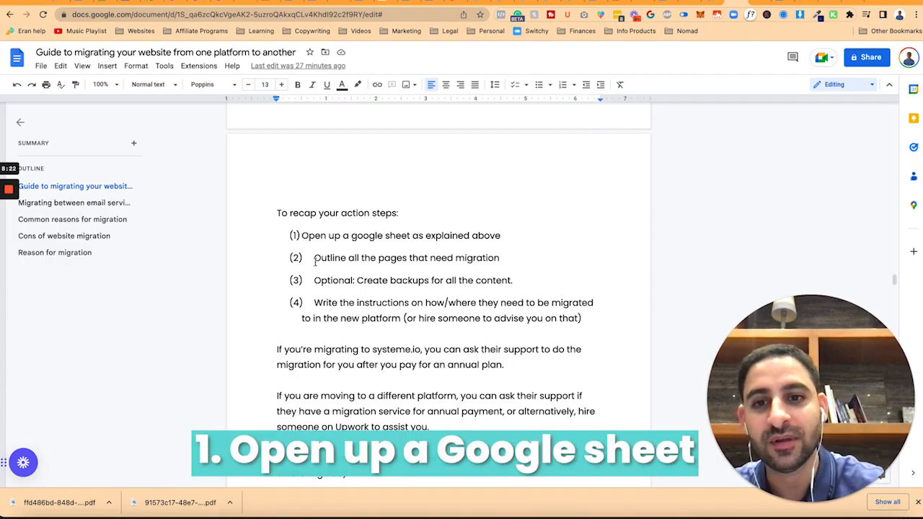
# - Highlight recap step 2, "Outline all the pages that need migration", and review the page name column in the Website Migration Checklist sheet
pyautogui.moveTo(315, 261); pyautogui.dragTo(518, 252)
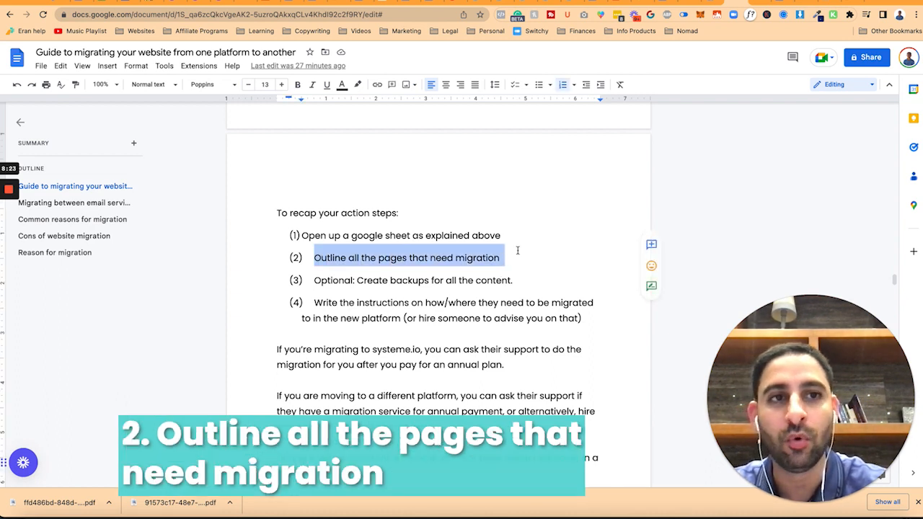
pyautogui.press('super+grave')
pyautogui.click(189, 212)
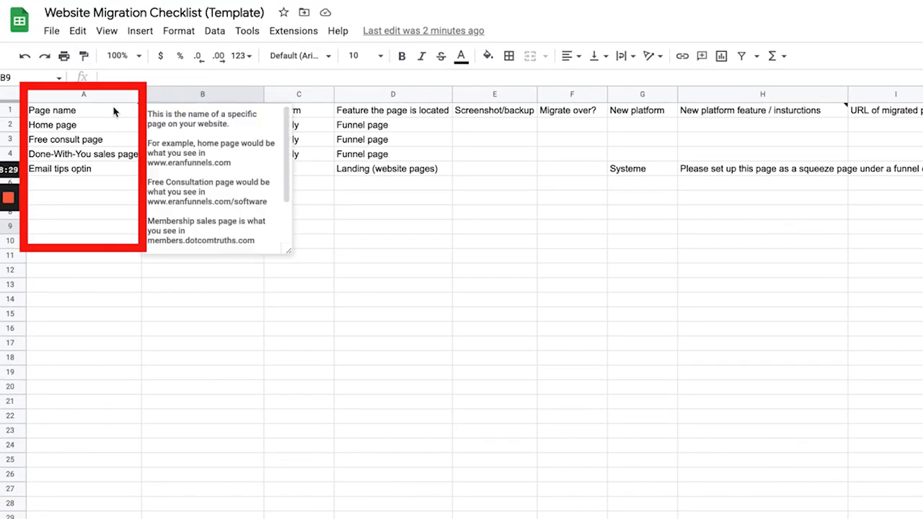
pyautogui.click(167, 326)
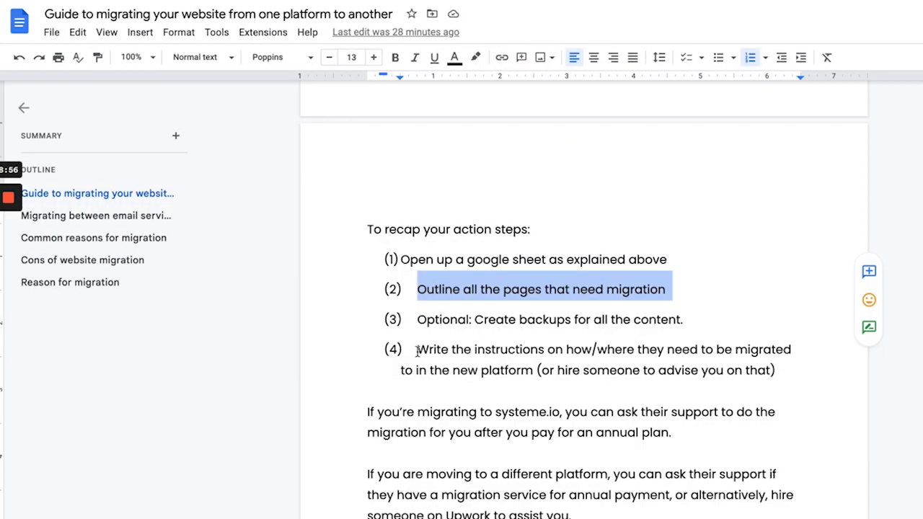
# - In the guide, highlight recap step 4 about writing migration instructions and read the paragraphs on migration support and bonus resources
pyautogui.moveTo(418, 349); pyautogui.dragTo(790, 373)
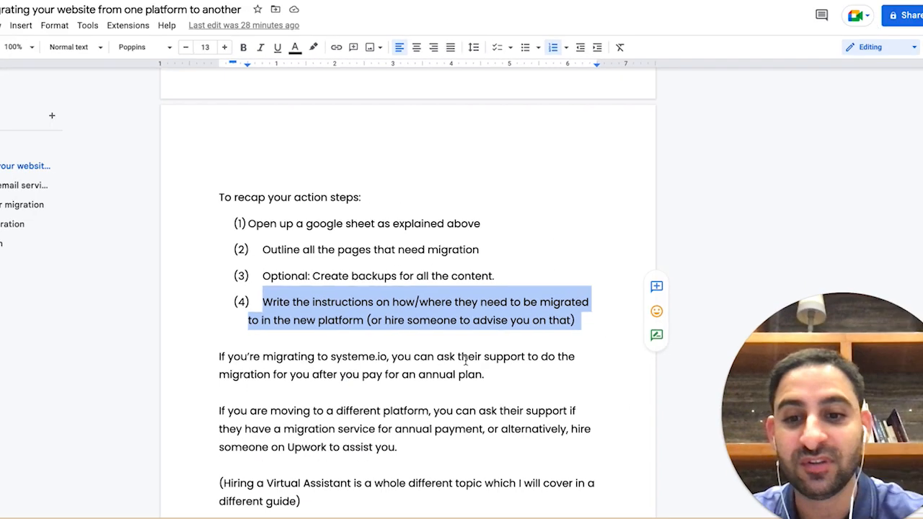
pyautogui.click(653, 412)
pyautogui.scroll(-2, 611, 466)
pyautogui.scroll(-2, 396, 390)
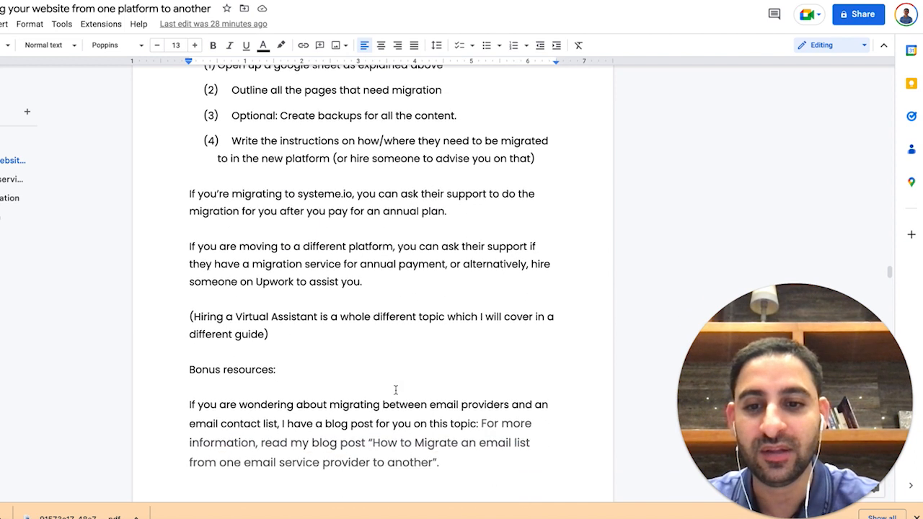
pyautogui.scroll(2, 351, 230)
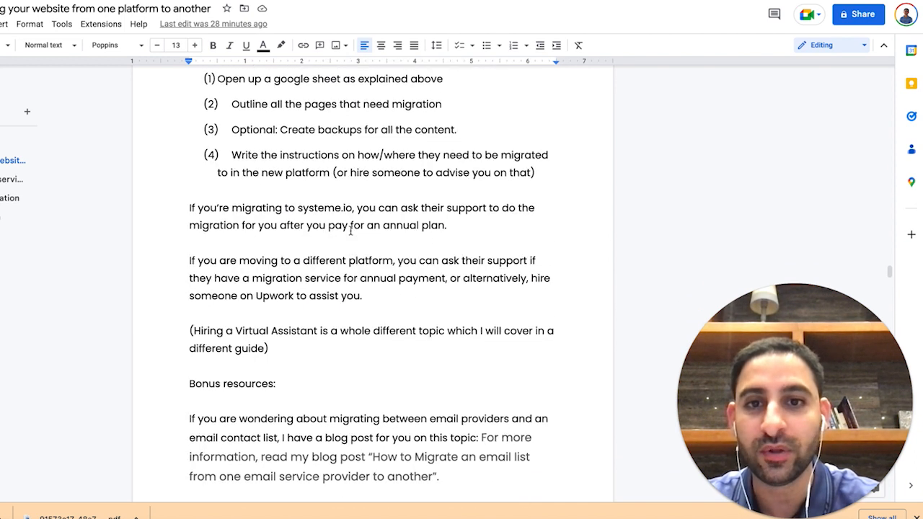
pyautogui.scroll(1, 350, 230)
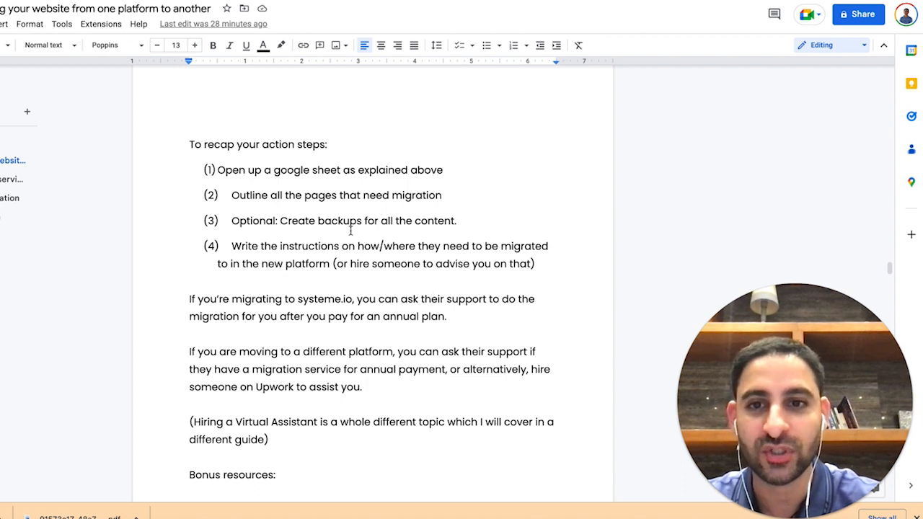
# - Highlight recap steps 1 to 3 in the guide while reviewing them, and clear the selection
pyautogui.moveTo(226, 170); pyautogui.dragTo(251, 174)
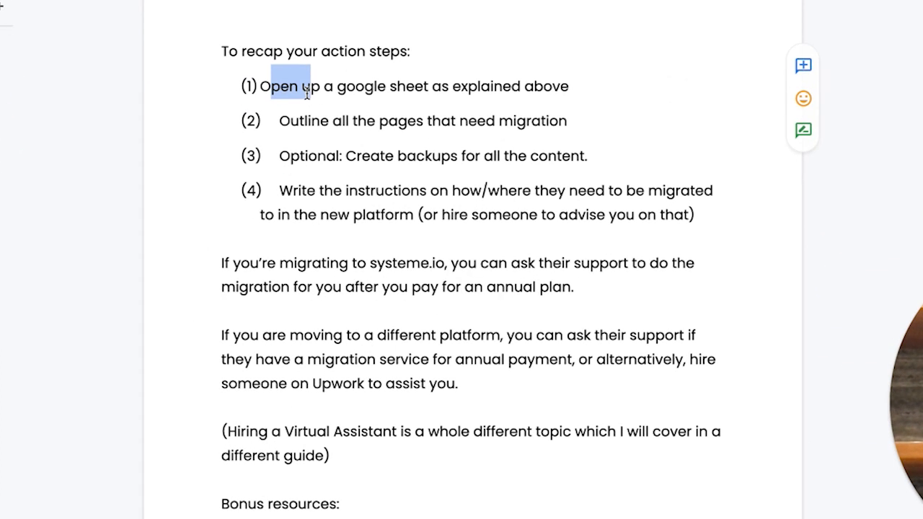
pyautogui.click(309, 90)
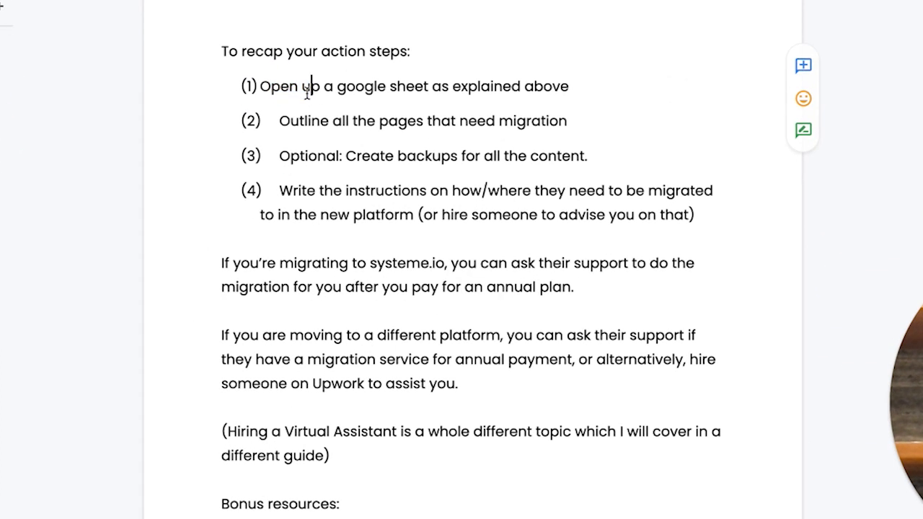
pyautogui.moveTo(264, 86); pyautogui.dragTo(610, 168)
pyautogui.click(610, 169)
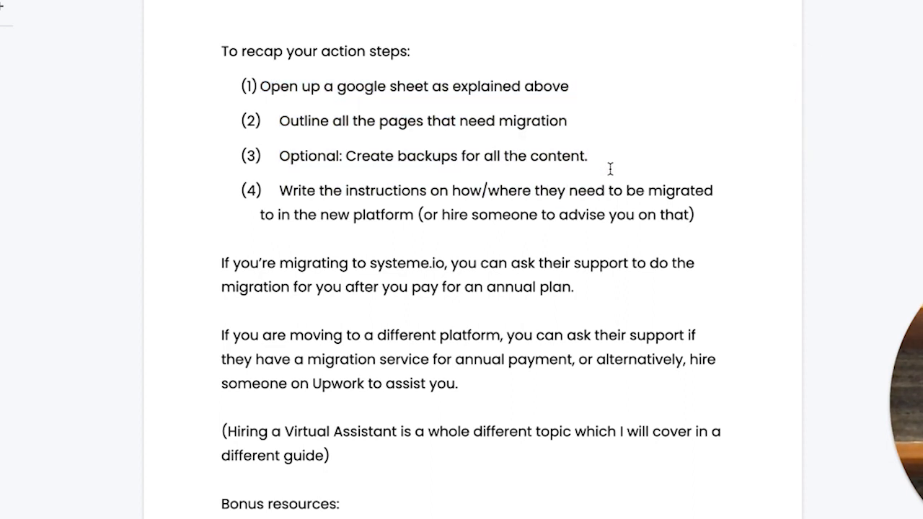
# - Switch to the Website Migration Checklist sheet and review its page rows and columns through to Approved/complete
pyautogui.hotkey('ctrl', 'Tab')
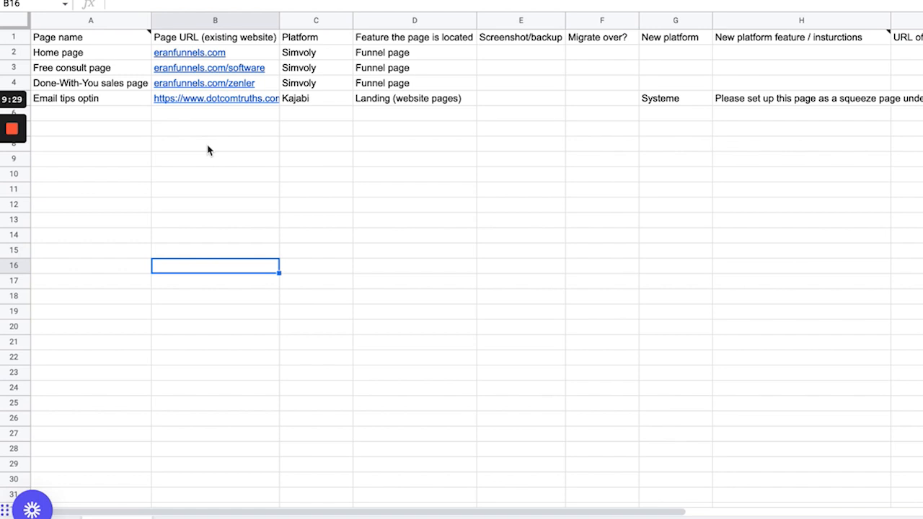
pyautogui.click(150, 144)
pyautogui.click(112, 132)
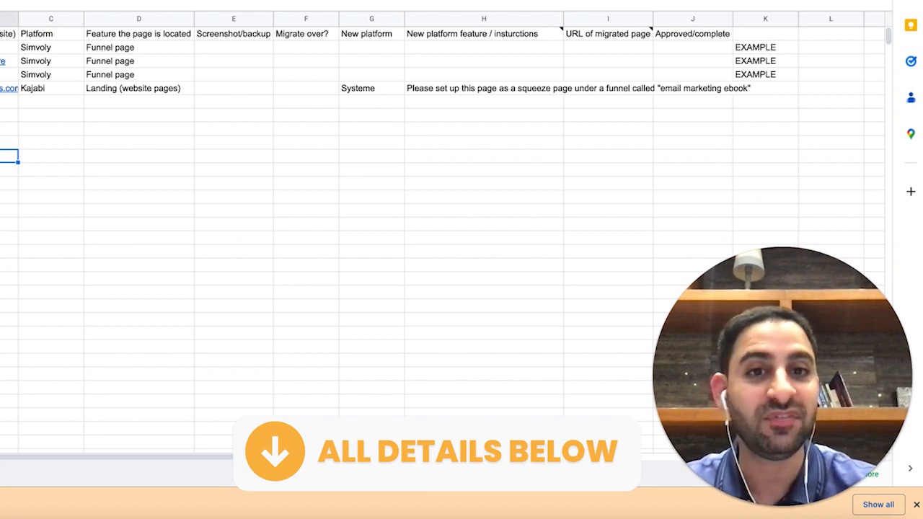
pyautogui.click(65, 130)
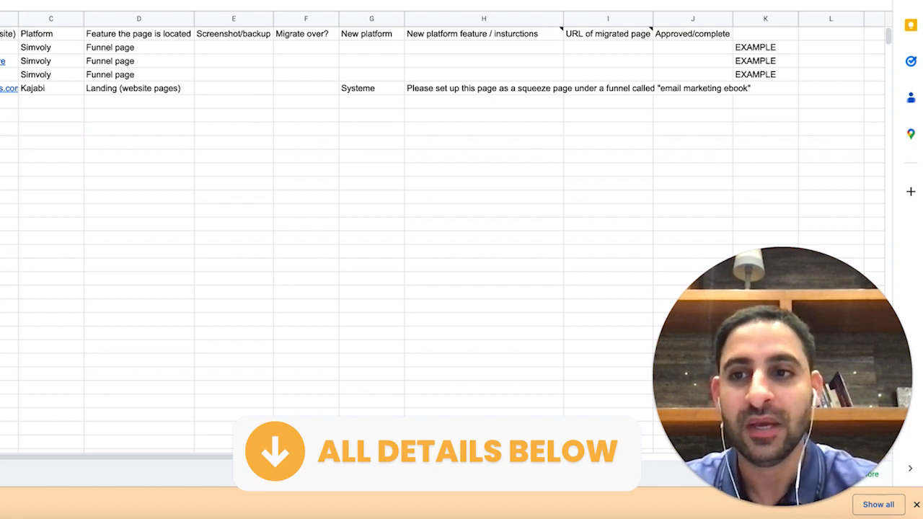